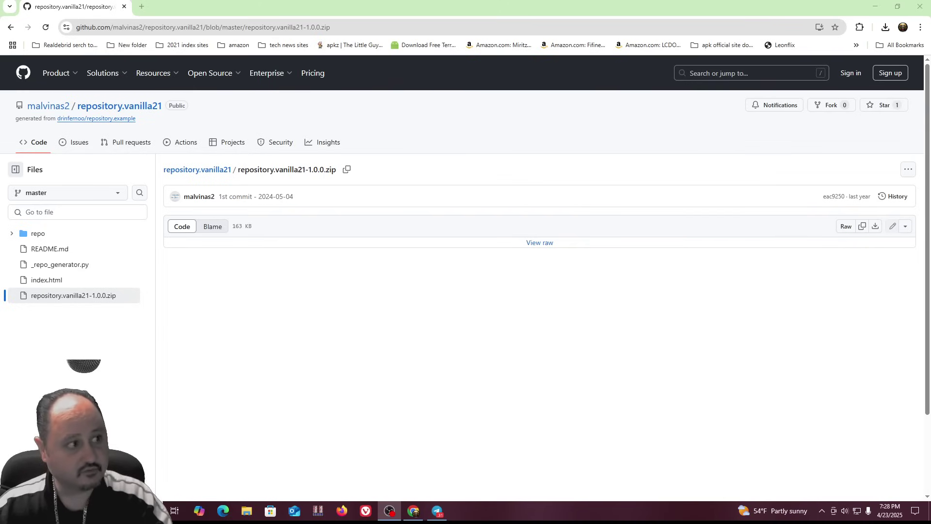
- Bring up the Windows Start menu to find Kodi
{"action": "key", "text": "super"}
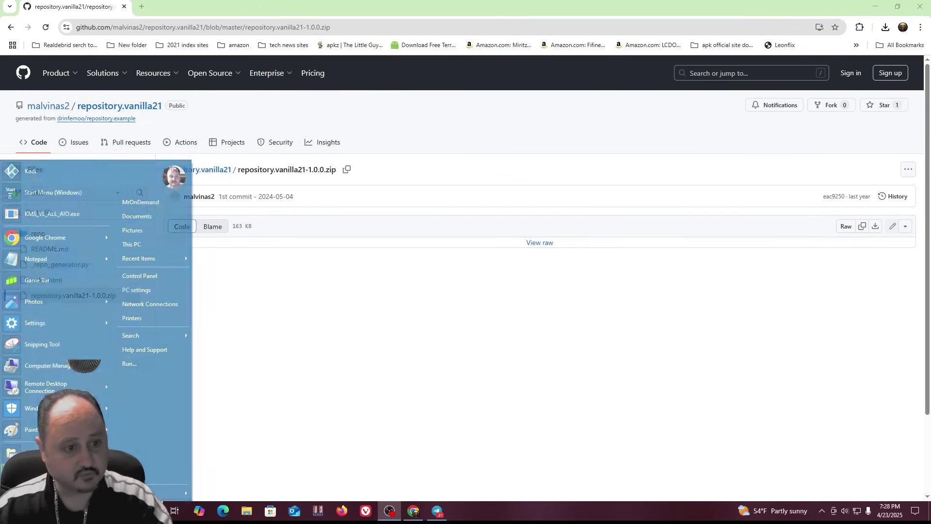
- Launch Kodi and go to Settings > Add-ons > Install from zip file
{"action": "left_click", "coordinate": [50, 179]}
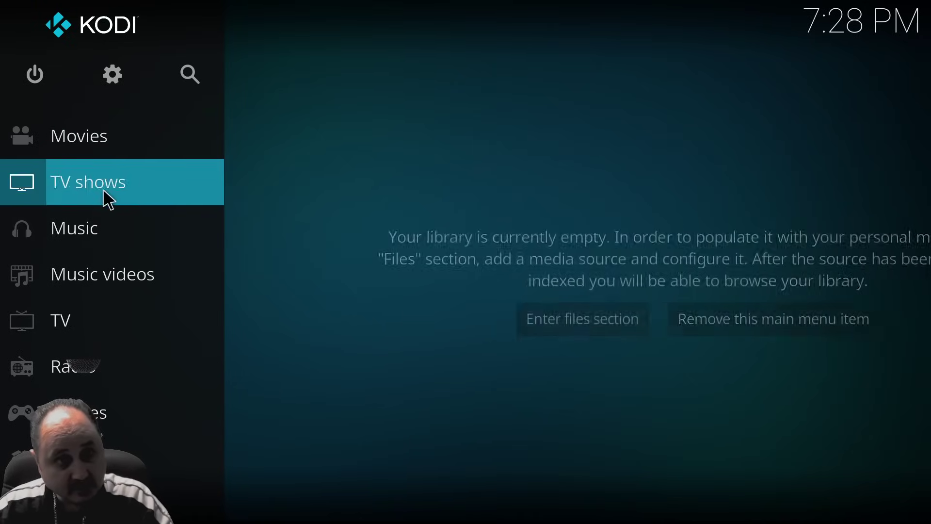
{"action": "left_click", "coordinate": [108, 71]}
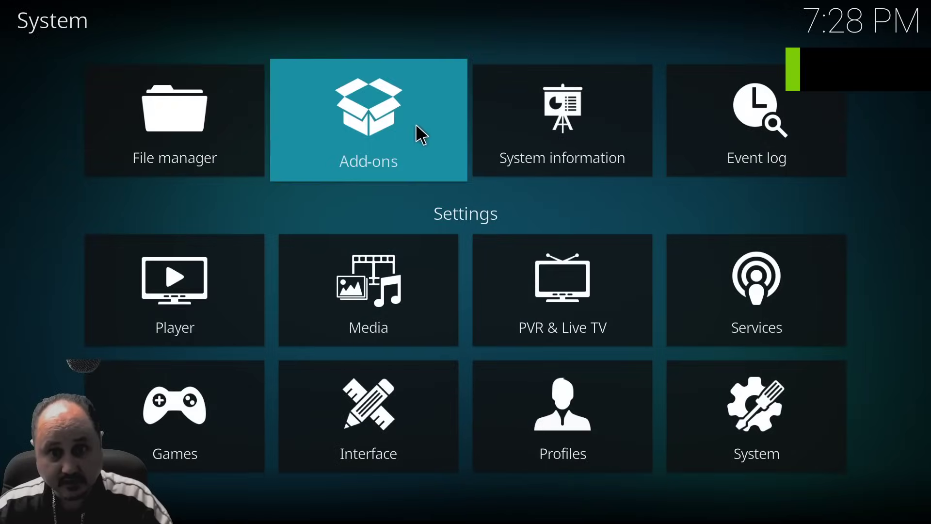
{"action": "left_click", "coordinate": [417, 126]}
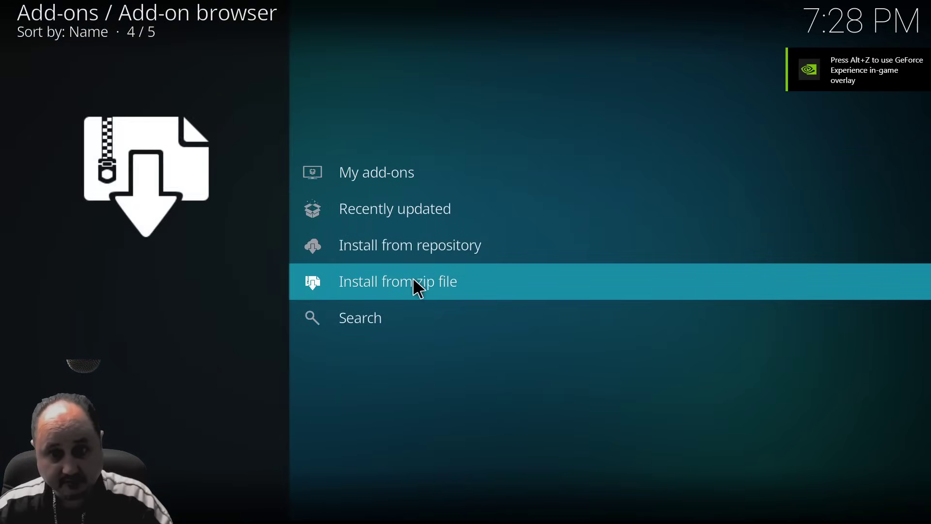
{"action": "left_click", "coordinate": [417, 289]}
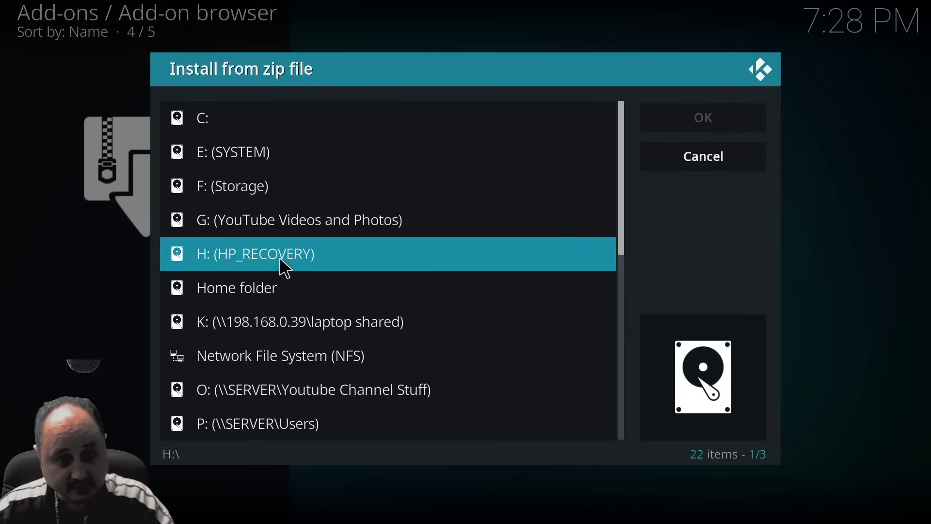
- From C: > Users > home folder > Downloads, install repository.vanilla21-1.0.0.zip
{"action": "left_click", "coordinate": [235, 112]}
{"action": "scroll", "coordinate": [279, 340], "scroll_direction": "down", "scroll_amount": 7}
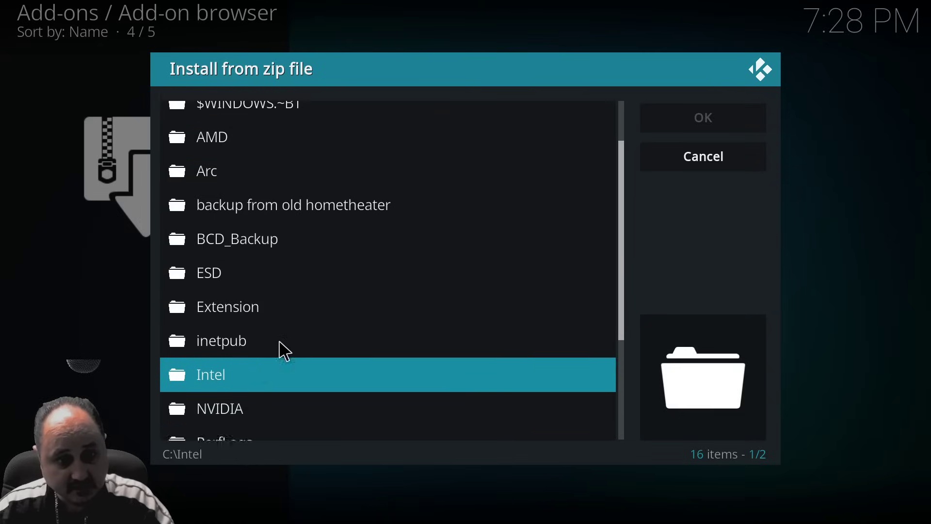
{"action": "left_click", "coordinate": [256, 383]}
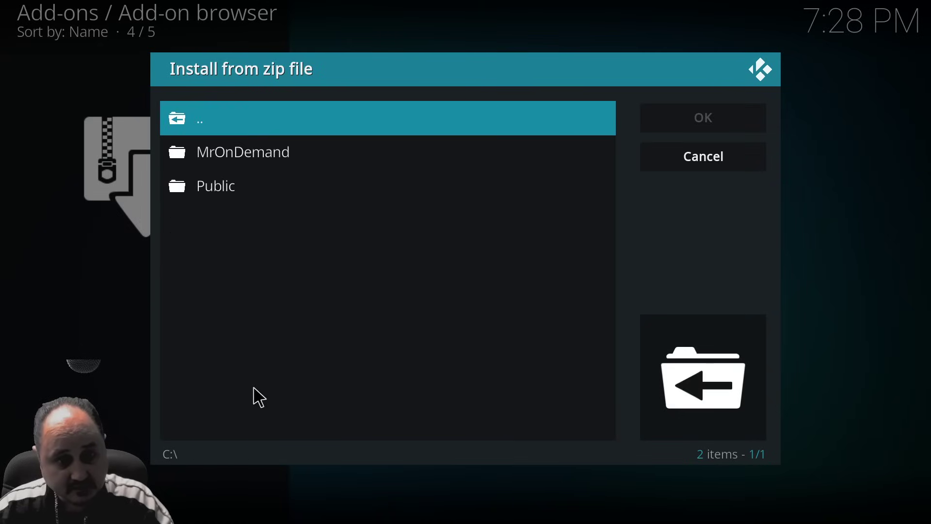
{"action": "left_click", "coordinate": [229, 162]}
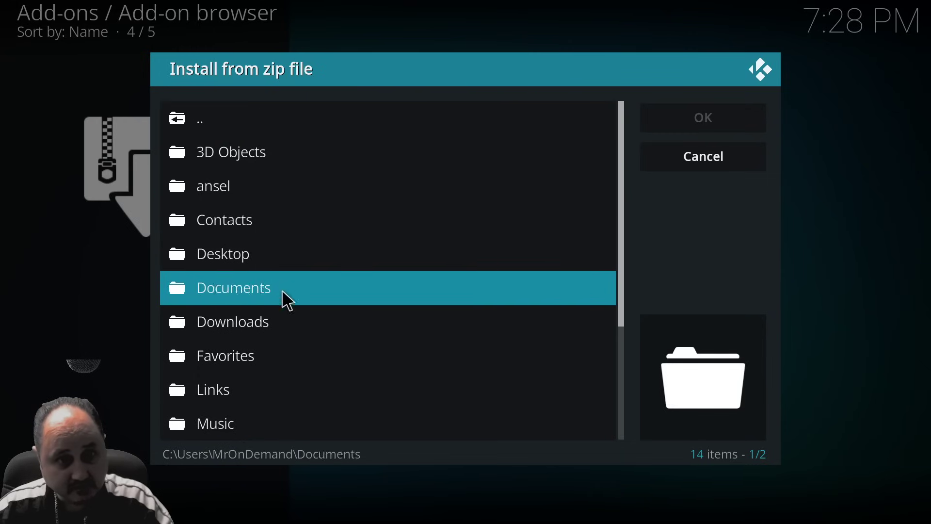
{"action": "left_click", "coordinate": [267, 323]}
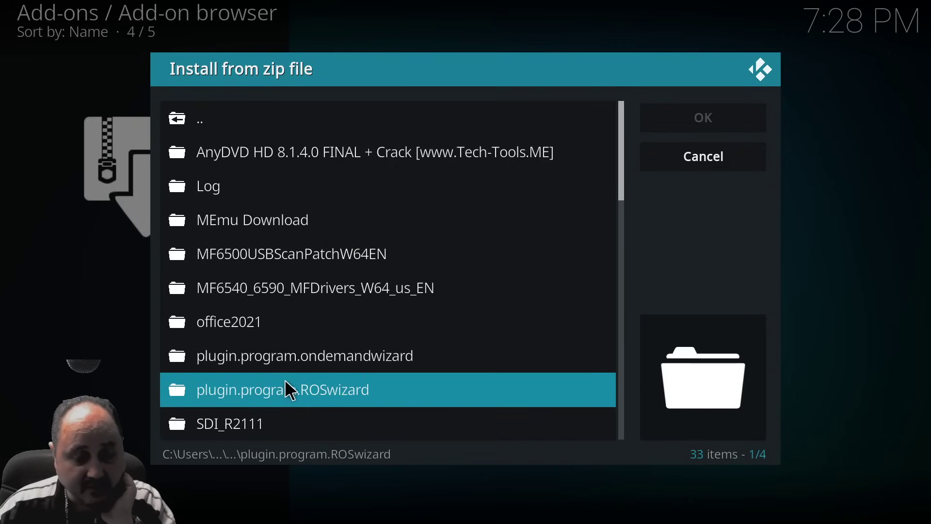
{"action": "scroll", "coordinate": [289, 388], "scroll_direction": "down", "scroll_amount": 7}
{"action": "scroll", "coordinate": [291, 391], "scroll_direction": "down", "scroll_amount": 12}
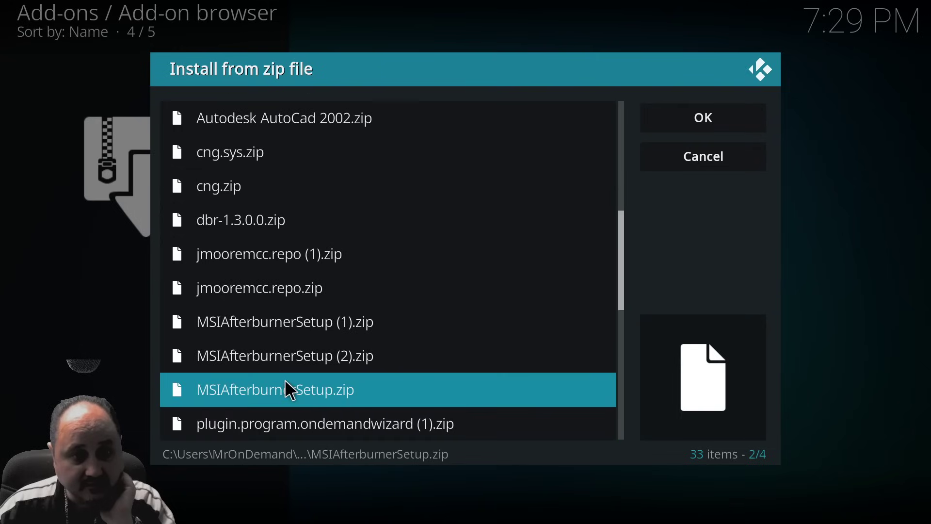
{"action": "scroll", "coordinate": [291, 391], "scroll_direction": "down", "scroll_amount": 4}
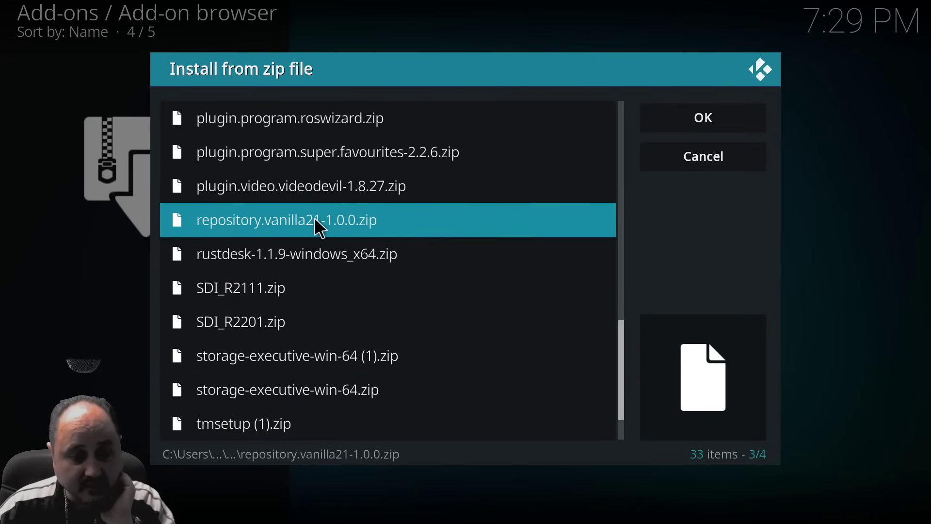
{"action": "left_click", "coordinate": [332, 224]}
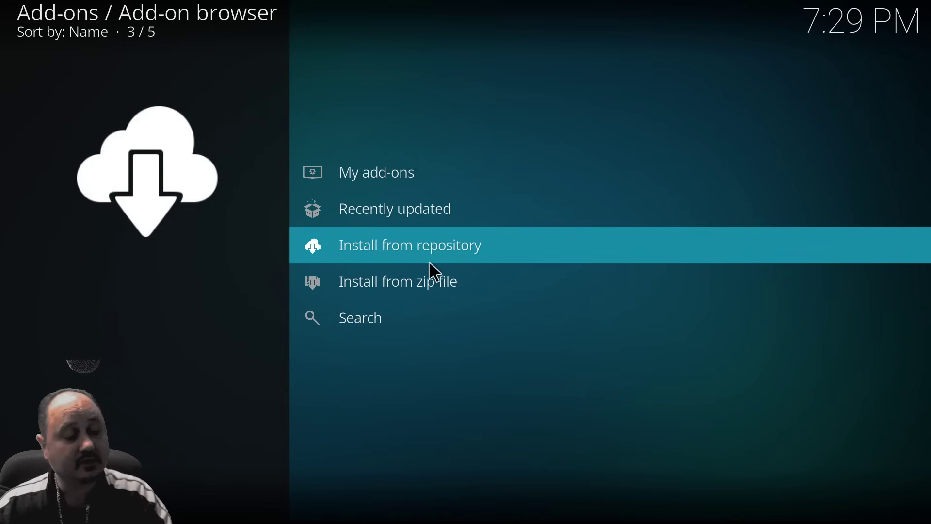
- Browse Install from repository > Titan Vanilla Repository > Look and feel > Skin > Titan Vanilla
{"action": "left_click", "coordinate": [427, 258]}
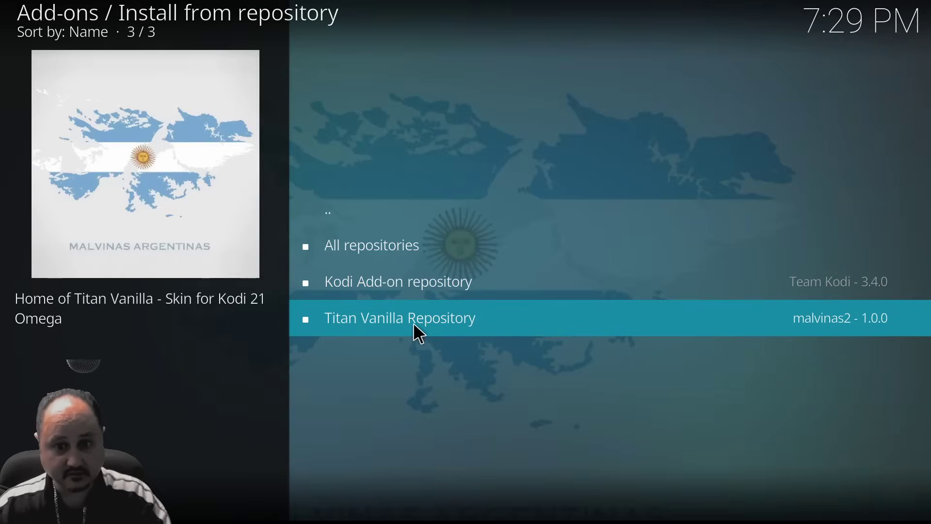
{"action": "left_click", "coordinate": [413, 327]}
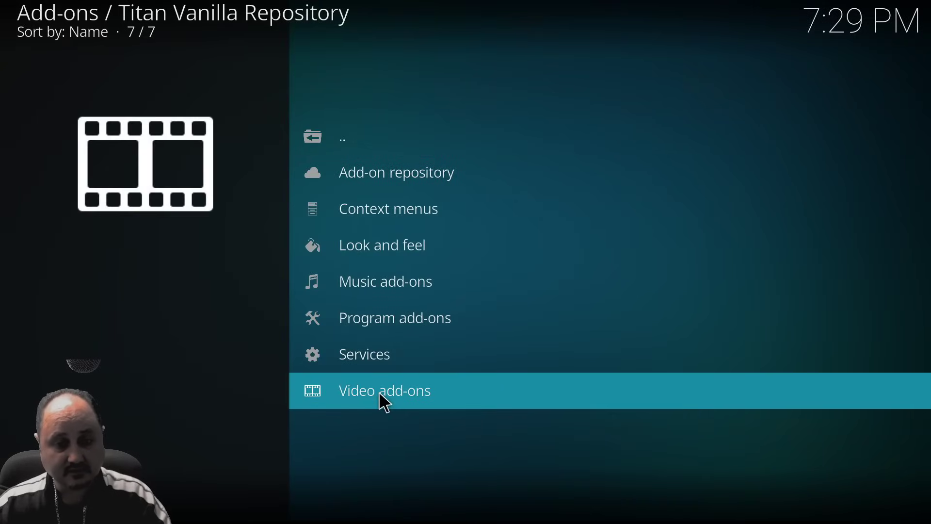
{"action": "left_click", "coordinate": [396, 253]}
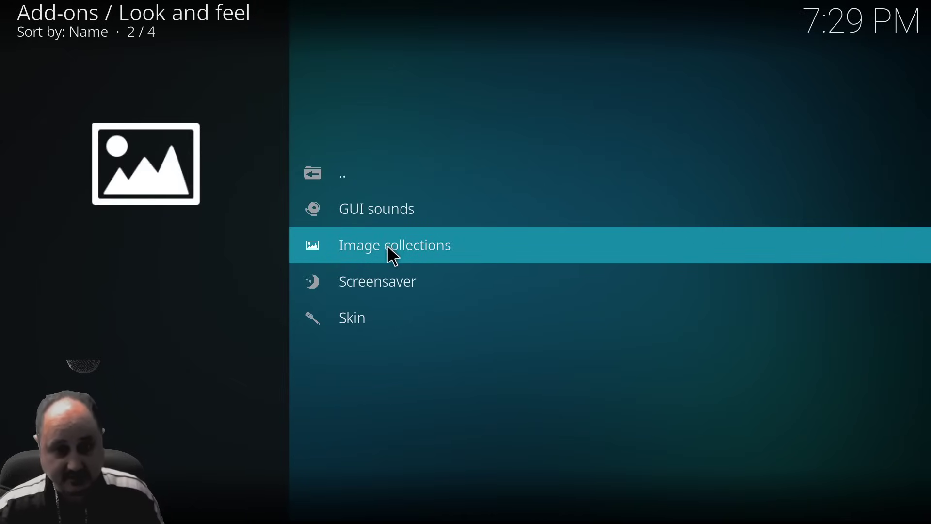
{"action": "left_click", "coordinate": [343, 319]}
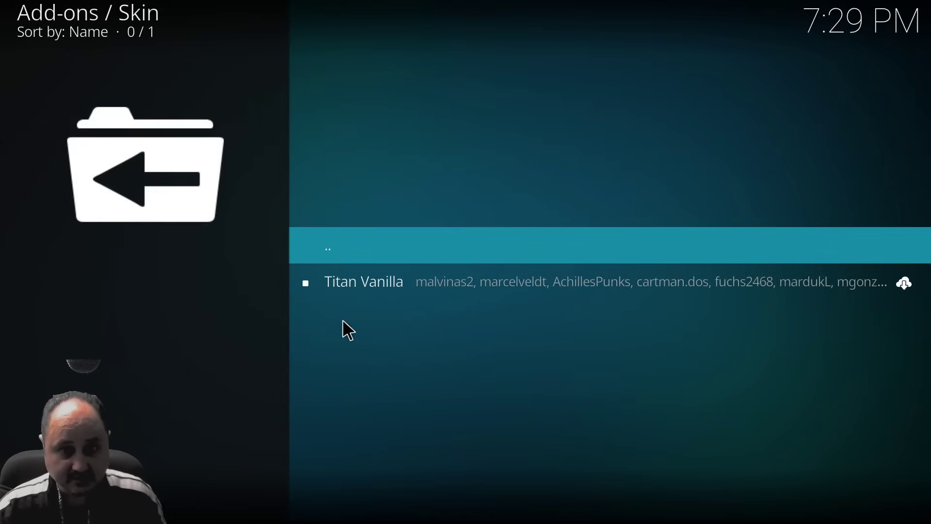
{"action": "left_click", "coordinate": [359, 281]}
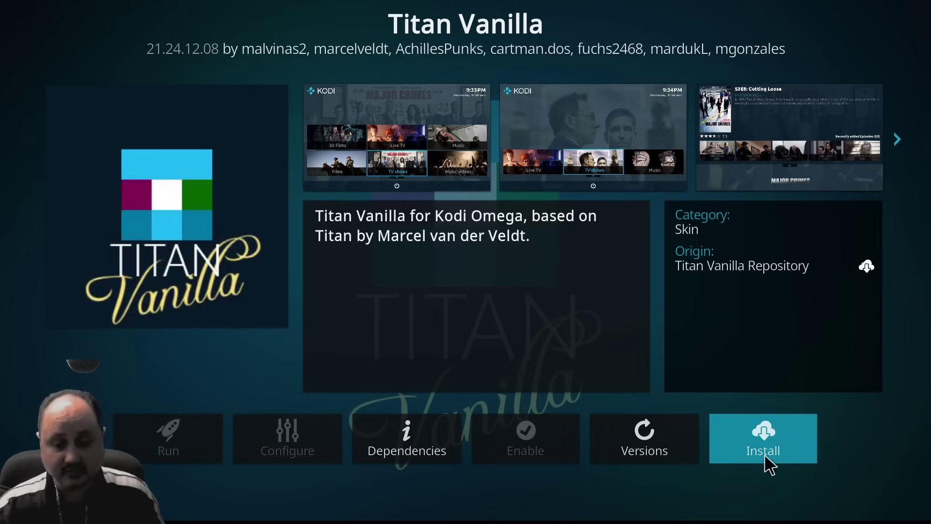
- Install Titan Vanilla and accept its additional required add-ons
{"action": "left_click", "coordinate": [778, 451]}
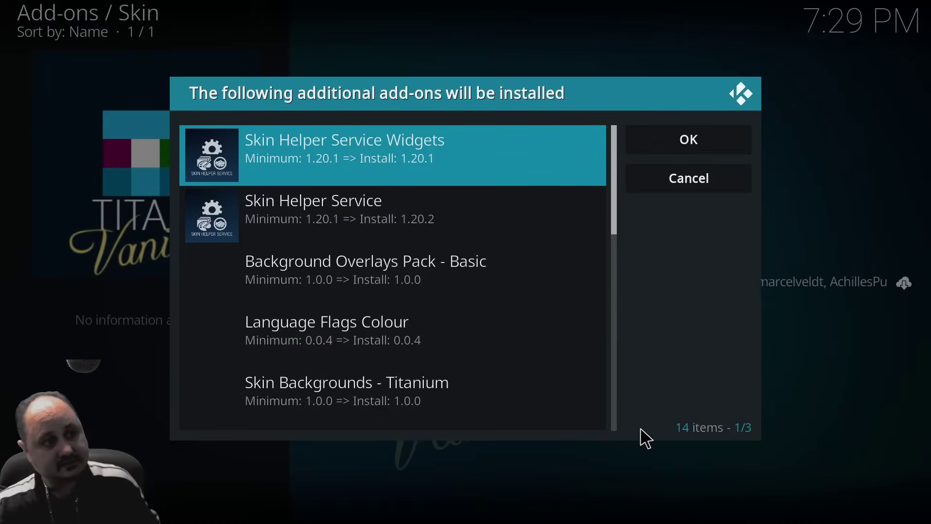
{"action": "left_click", "coordinate": [699, 142]}
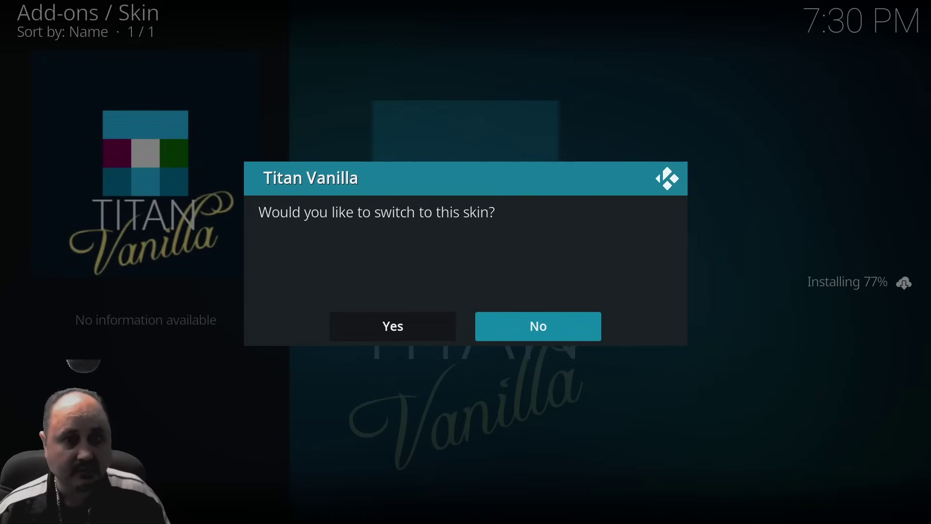
- Switch Kodi to the Titan Vanilla skin and confirm keeping it
{"action": "left_click", "coordinate": [384, 324]}
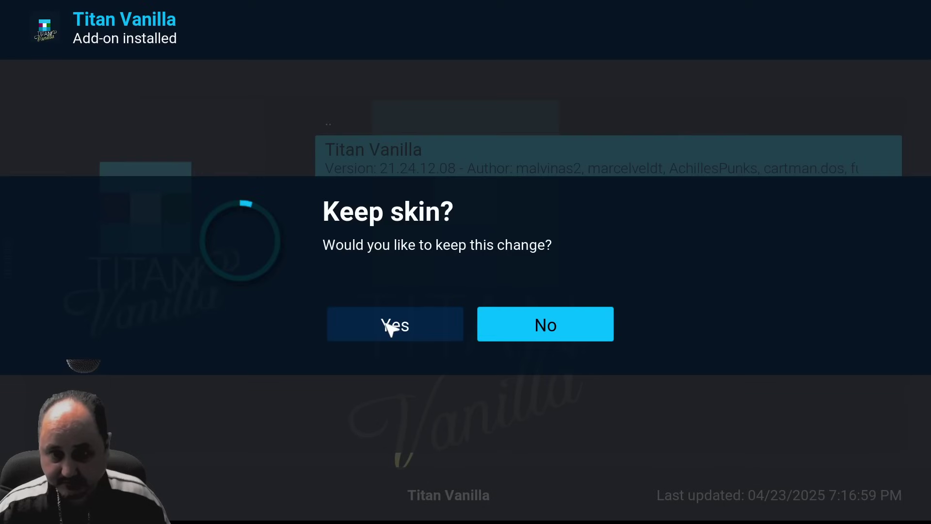
{"action": "left_click", "coordinate": [392, 326]}
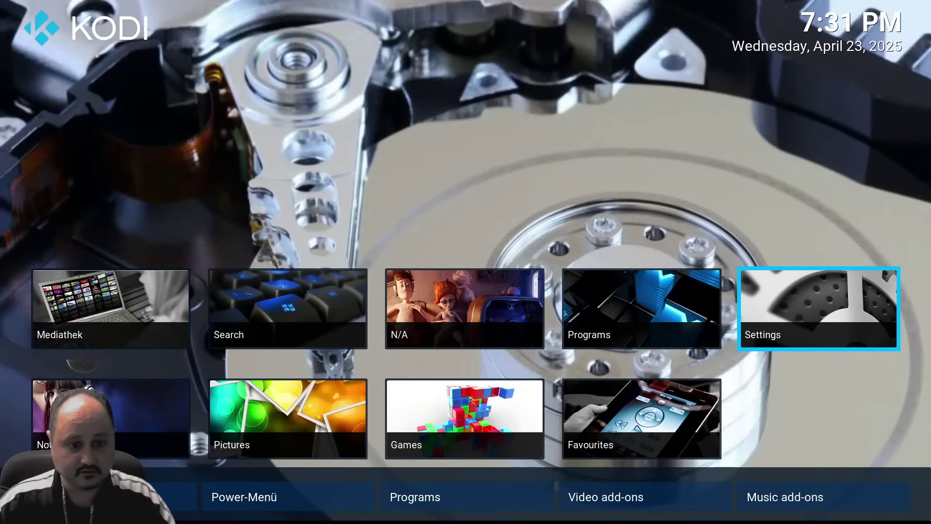
- From the home screen's Settings tile, open the Titan skin settings
{"action": "key", "text": "Left"}
{"action": "key", "text": "Right"}
{"action": "key", "text": "Down"}
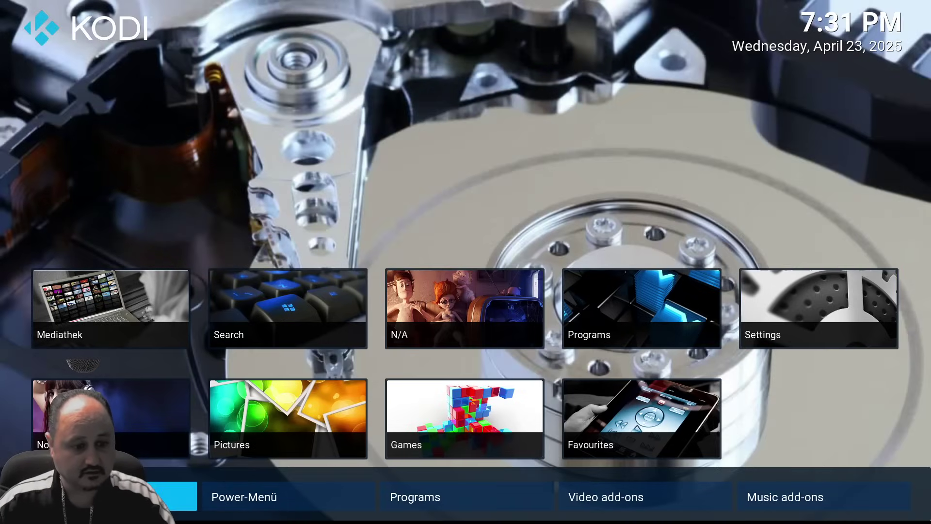
{"action": "key", "text": "Return"}
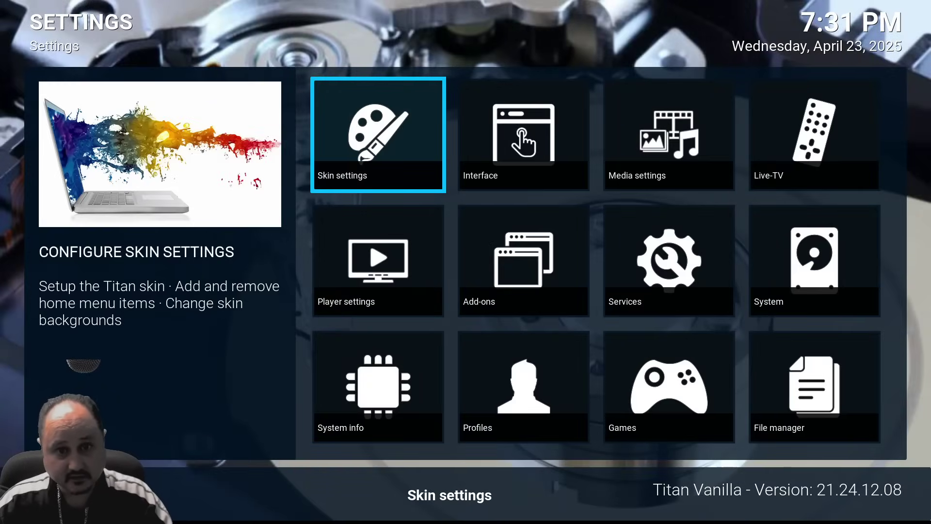
{"action": "key", "text": "Return"}
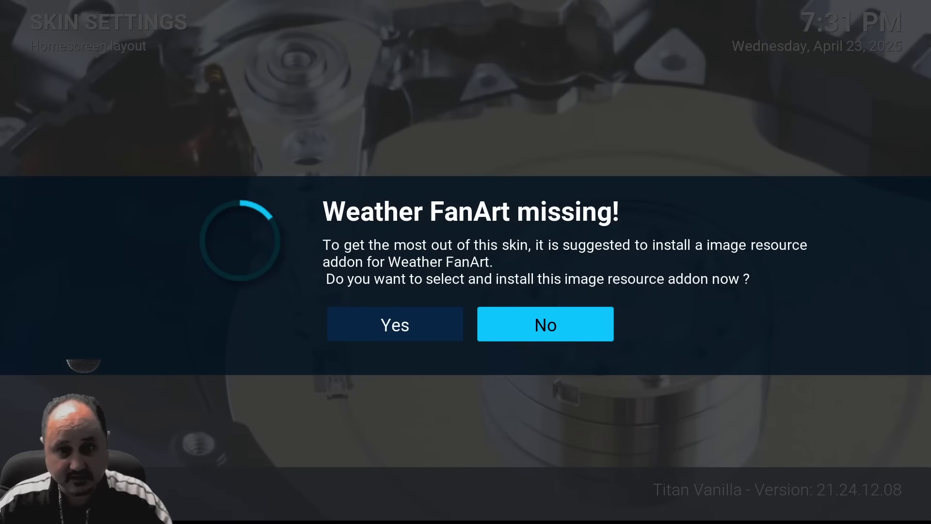
- Decline installing the Weather FanArt image resource addon
{"action": "key", "text": "Left"}
{"action": "key", "text": "Right"}
{"action": "key", "text": "Return"}
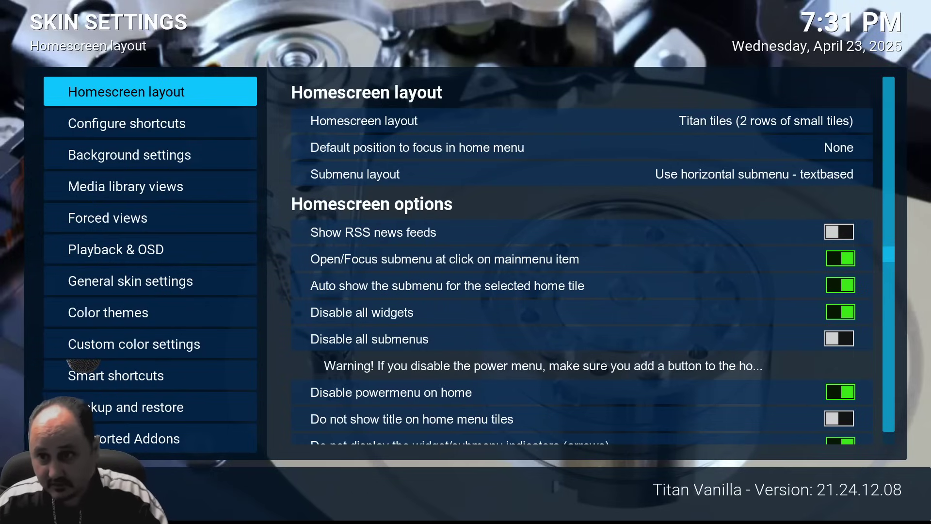
- Choose Horizontal Homescreen layout, variant Simple confluence-style homescreen horizontal, then exit skin settings
{"action": "key", "text": "Right"}
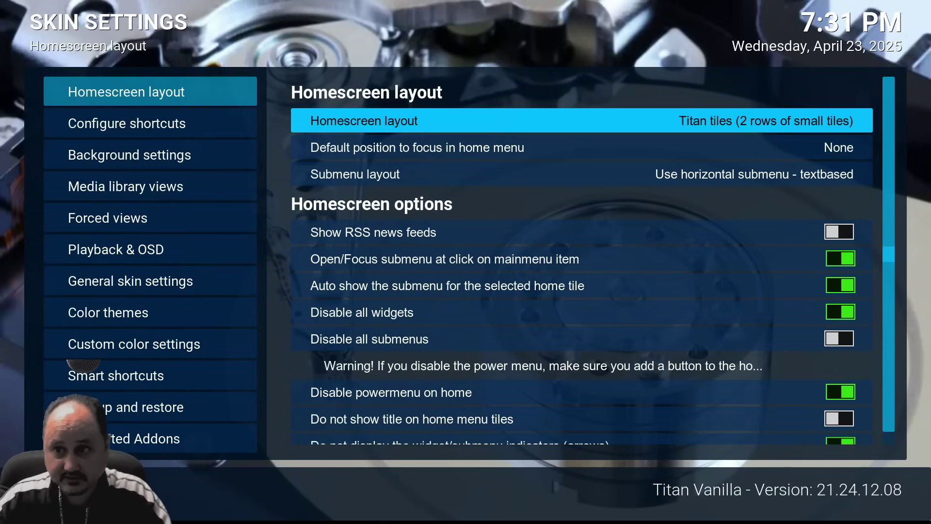
{"action": "key", "text": "Return"}
{"action": "key", "text": "Down"}
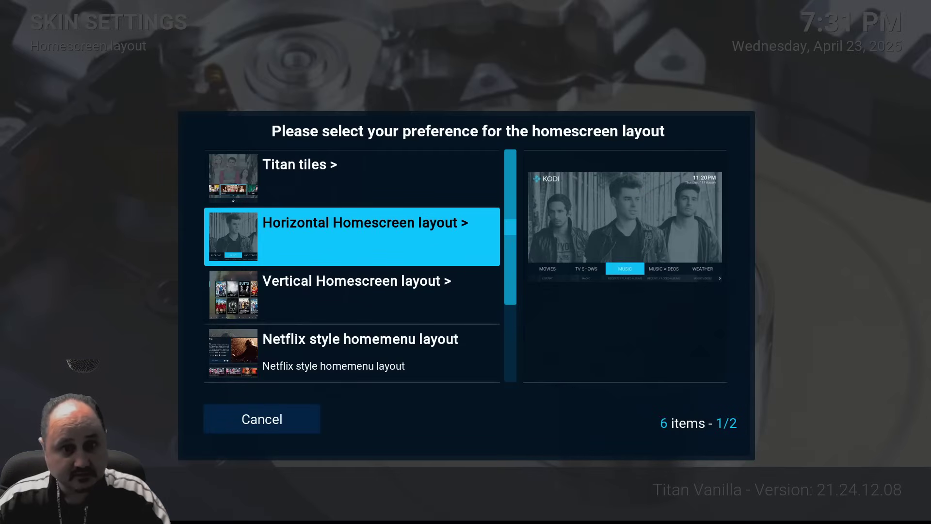
{"action": "key", "text": "Down"}
{"action": "key", "text": "Down"}
{"action": "key", "text": "Down"}
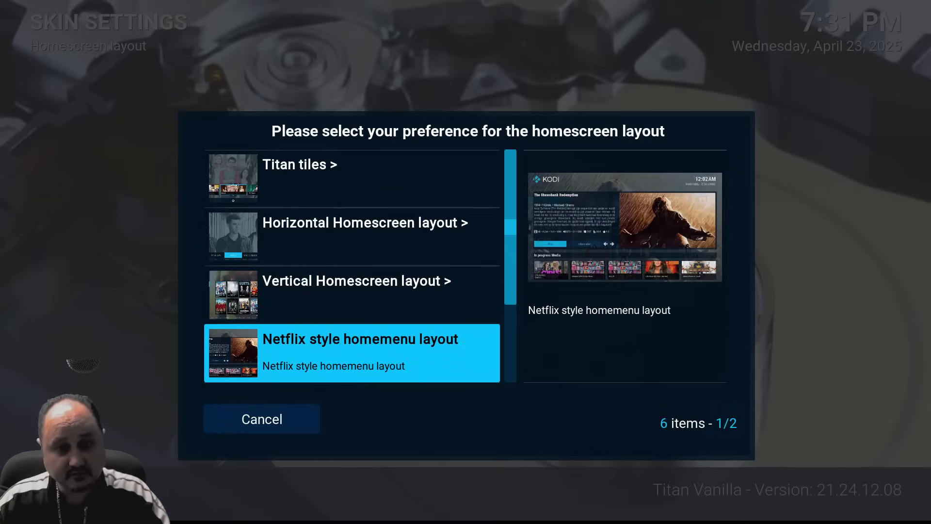
{"action": "key", "text": "Down"}
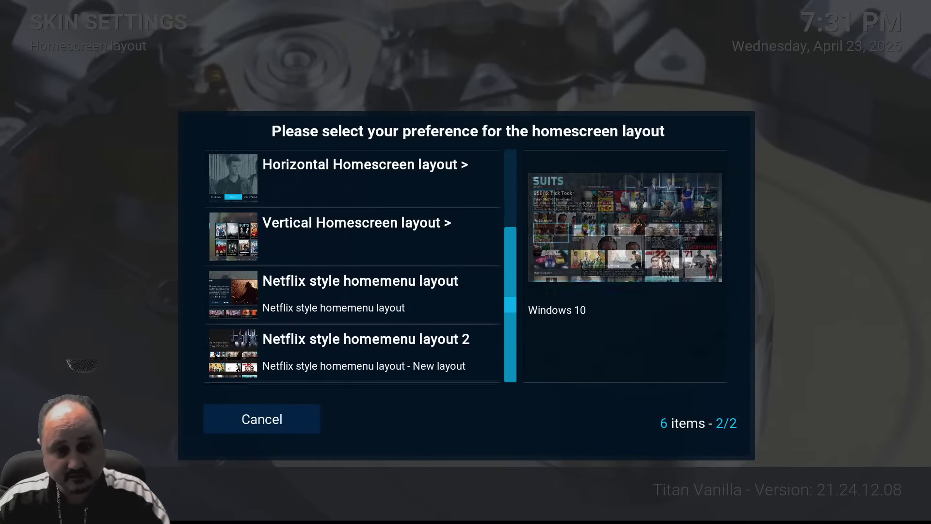
{"action": "key", "text": "Down"}
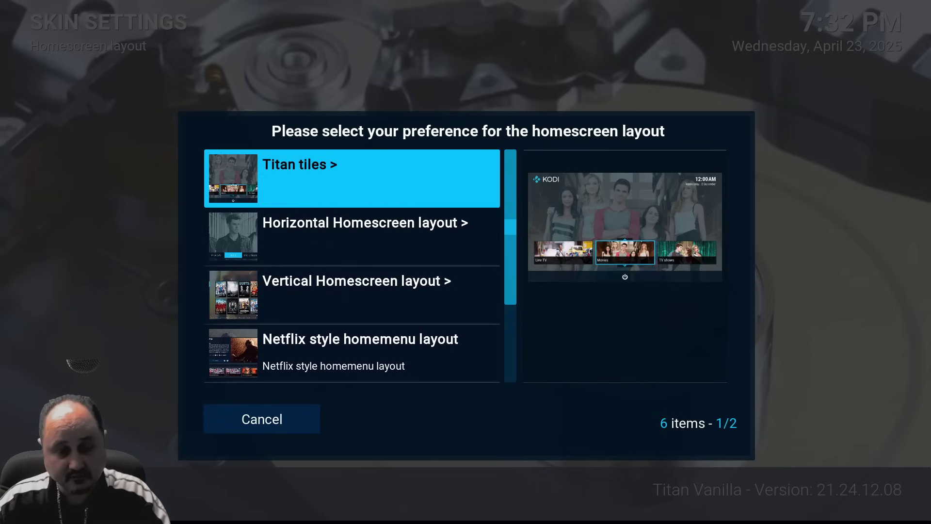
{"action": "key", "text": "Up"}
{"action": "key", "text": "Up"}
{"action": "key", "text": "Up"}
{"action": "key", "text": "Up"}
{"action": "key", "text": "Up"}
{"action": "key", "text": "Up"}
{"action": "key", "text": "Up"}
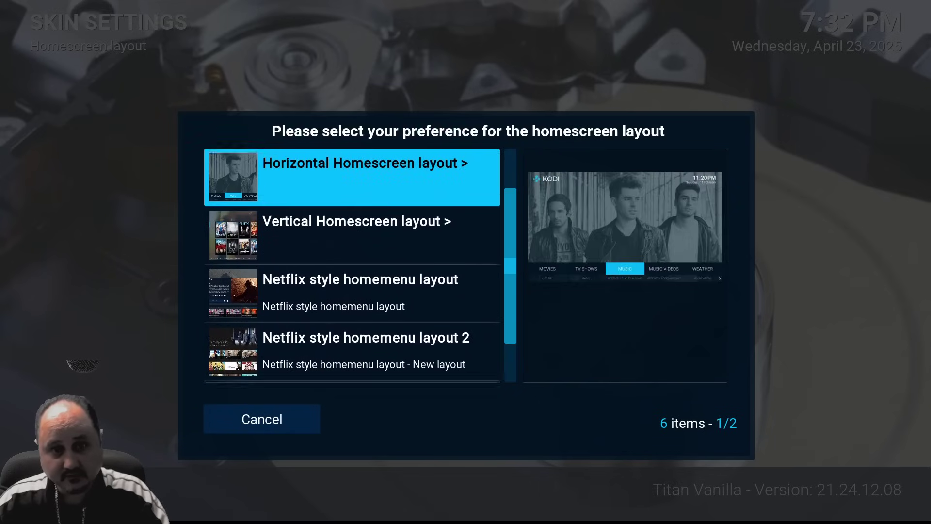
{"action": "key", "text": "Down"}
{"action": "key", "text": "Down"}
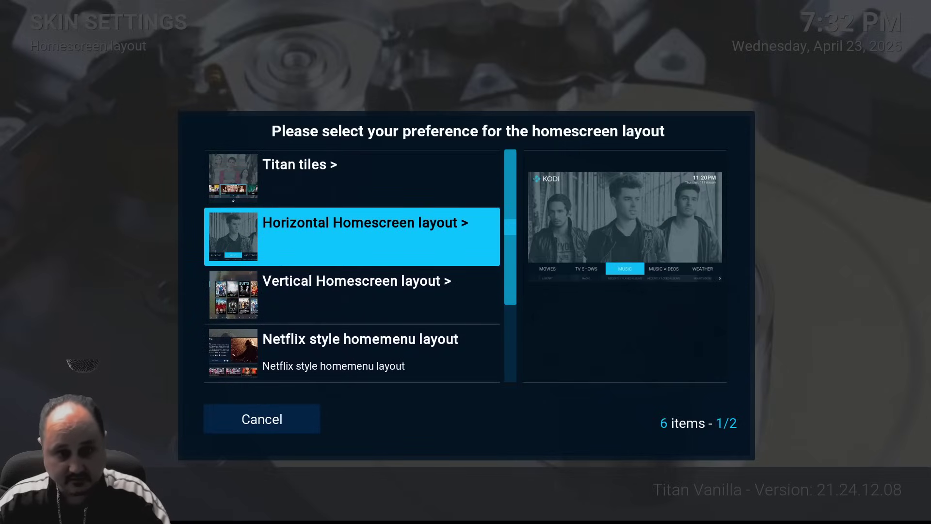
{"action": "key", "text": "Return"}
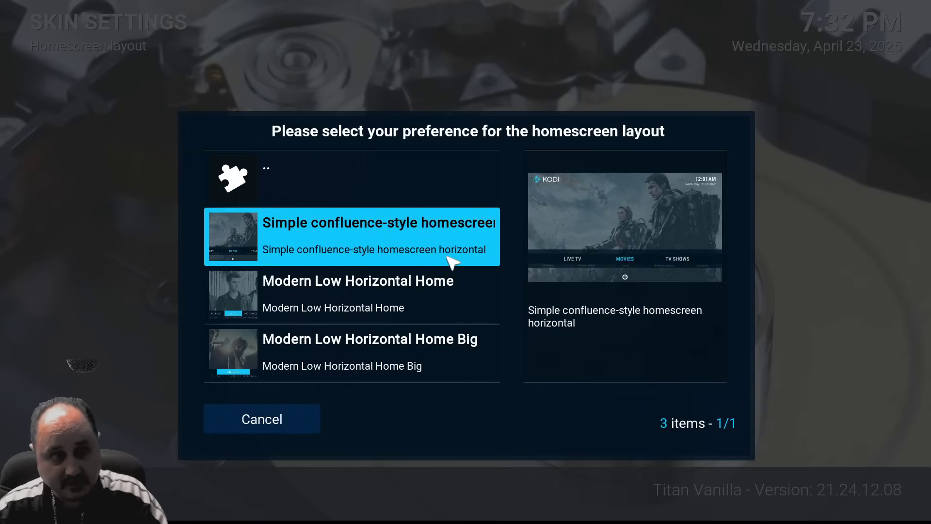
{"action": "left_click", "coordinate": [485, 264]}
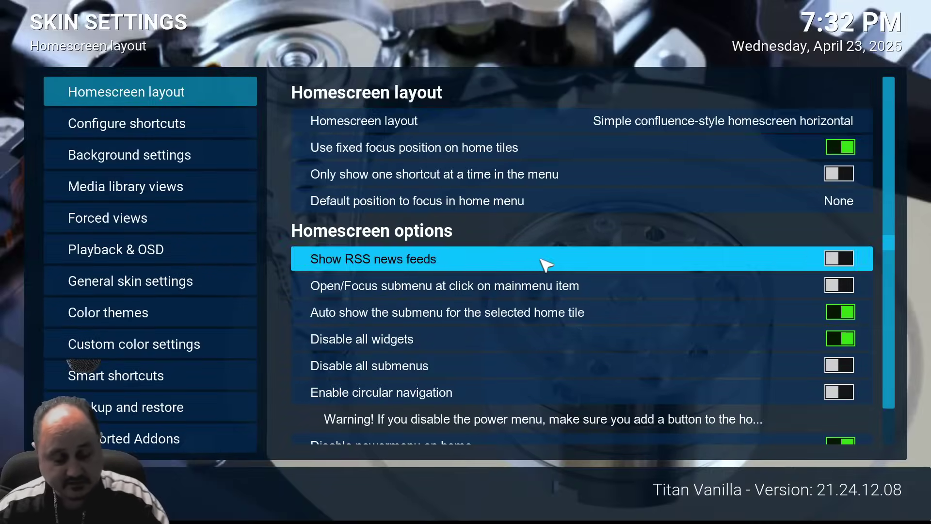
{"action": "key", "text": "Escape"}
{"action": "key", "text": "Escape"}
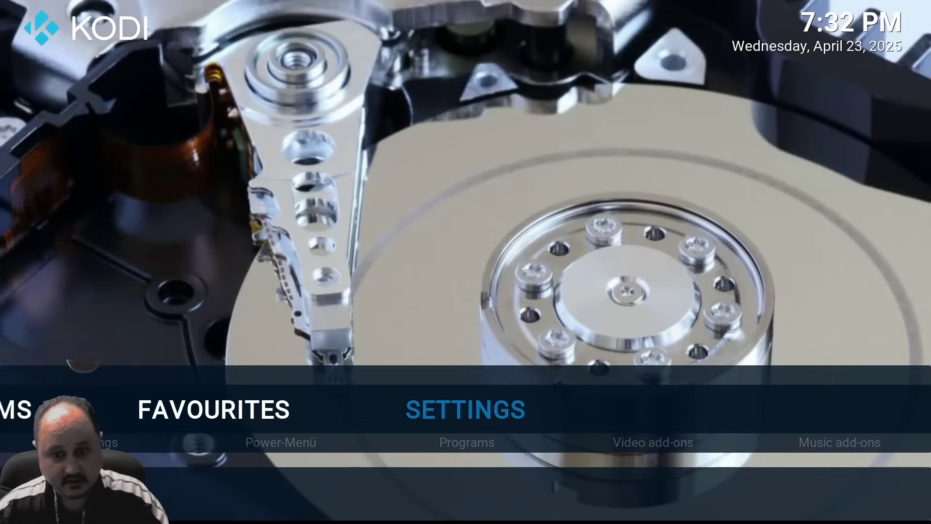
- Browse the home menu items left to SEARCH and back to SETTINGS
{"action": "key", "text": "Left"}
{"action": "key", "text": "Left"}
{"action": "key", "text": "Left"}
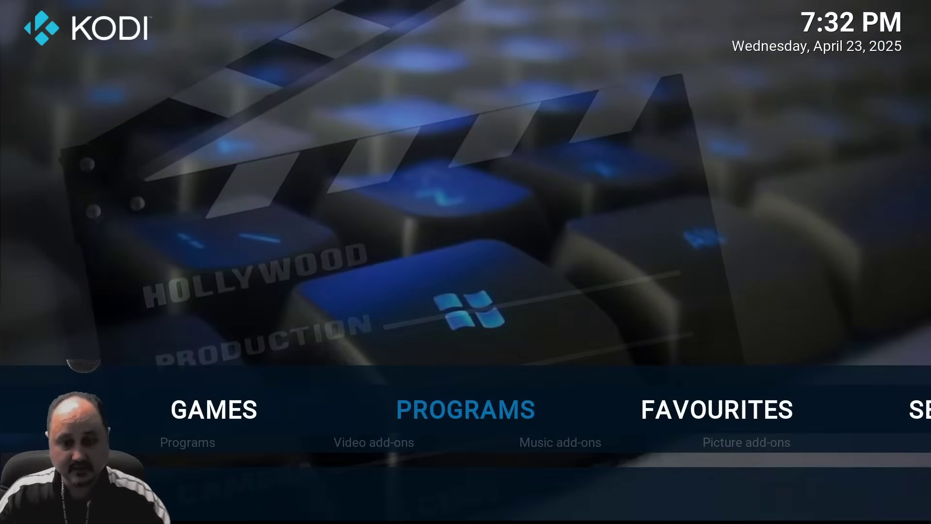
{"action": "key", "text": "Left"}
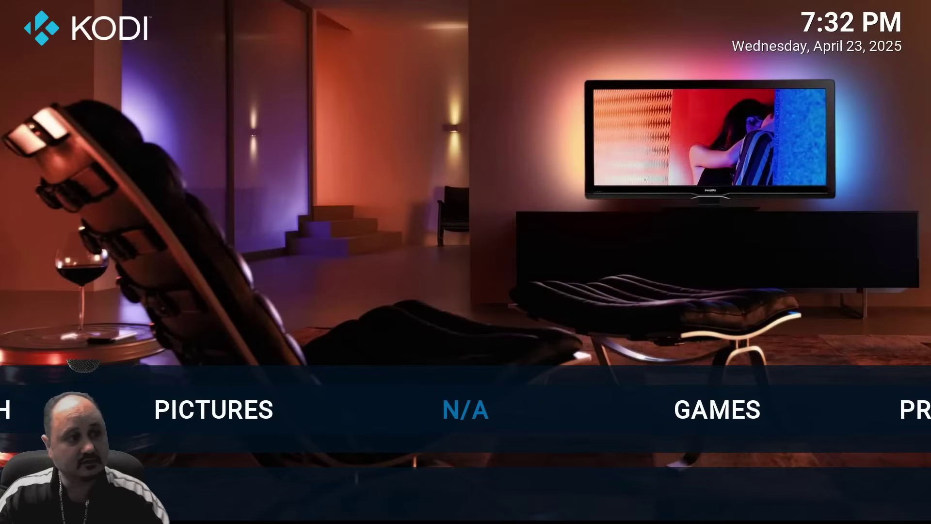
{"action": "key", "text": "Left"}
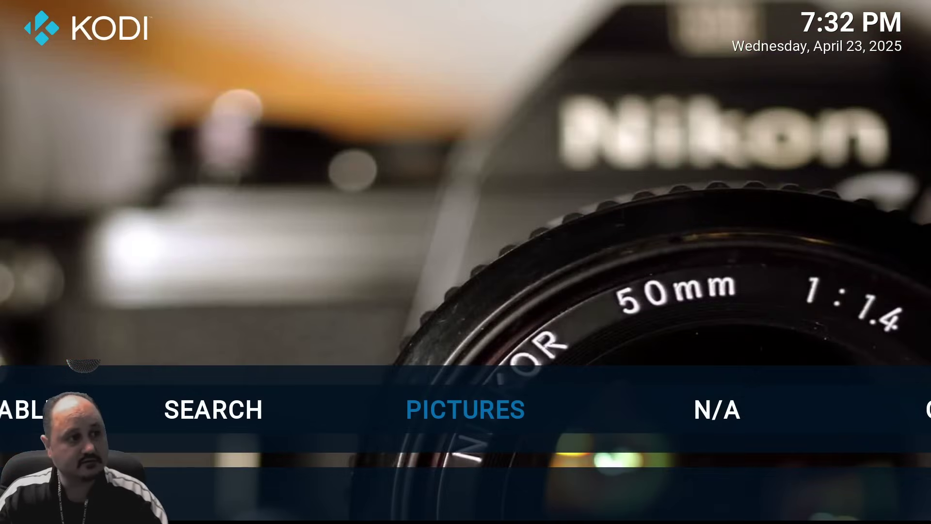
{"action": "key", "text": "Left"}
{"action": "key", "text": "Left"}
{"action": "key", "text": "Left"}
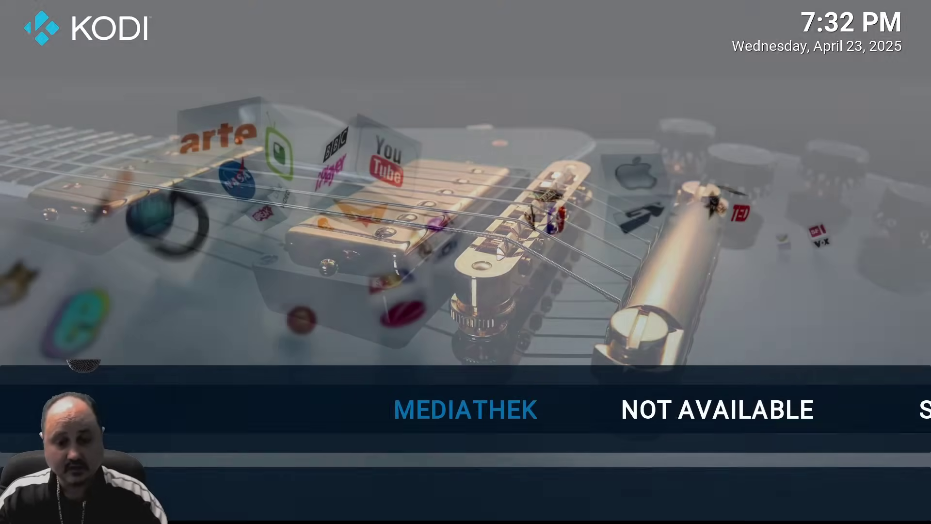
{"action": "key", "text": "Right"}
{"action": "key", "text": "Right"}
{"action": "key", "text": "Right"}
{"action": "key", "text": "Right"}
{"action": "key", "text": "Right"}
{"action": "key", "text": "Right"}
{"action": "key", "text": "Right"}
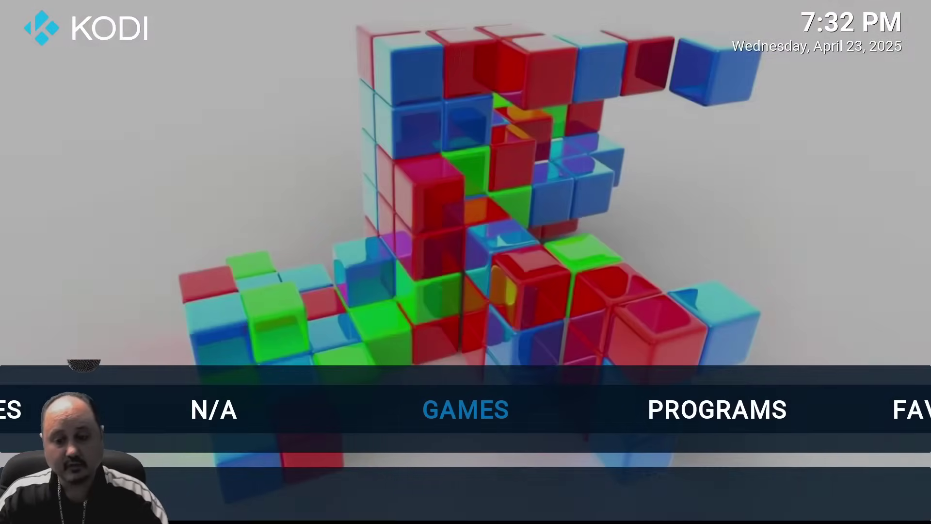
{"action": "key", "text": "Right"}
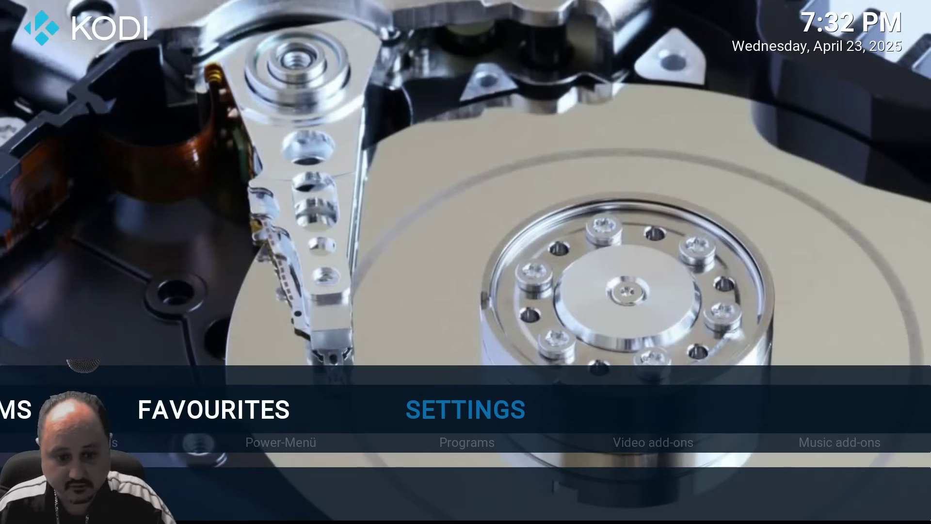
- Look through the SETTINGS submenu items, then open Kodi's Settings screen
{"action": "key", "text": "Right"}
{"action": "key", "text": "Right"}
{"action": "key", "text": "Right"}
{"action": "key", "text": "Right"}
{"action": "key", "text": "Right"}
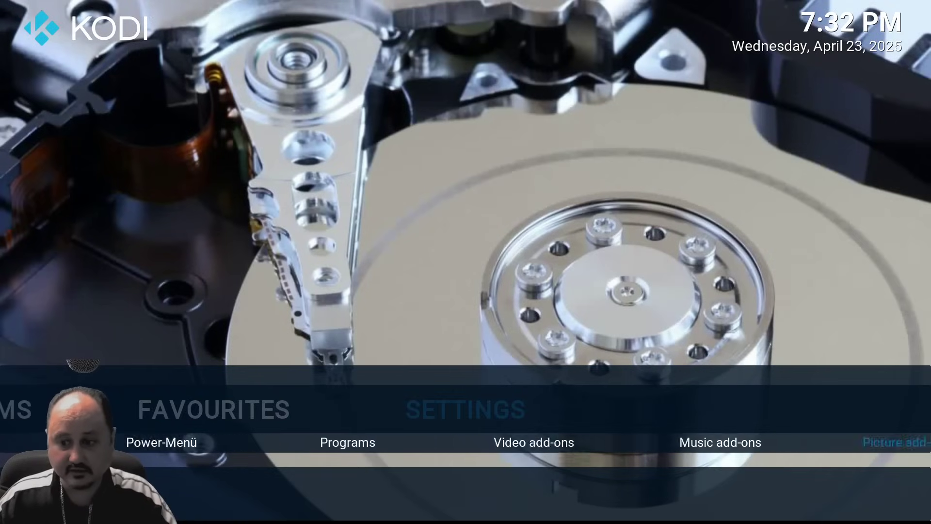
{"action": "key", "text": "Right"}
{"action": "key", "text": "Right"}
{"action": "key", "text": "Right"}
{"action": "key", "text": "Right"}
{"action": "key", "text": "Left"}
{"action": "key", "text": "Left"}
{"action": "key", "text": "Left"}
{"action": "key", "text": "Left"}
{"action": "key", "text": "Left"}
{"action": "key", "text": "Left"}
{"action": "key", "text": "Left"}
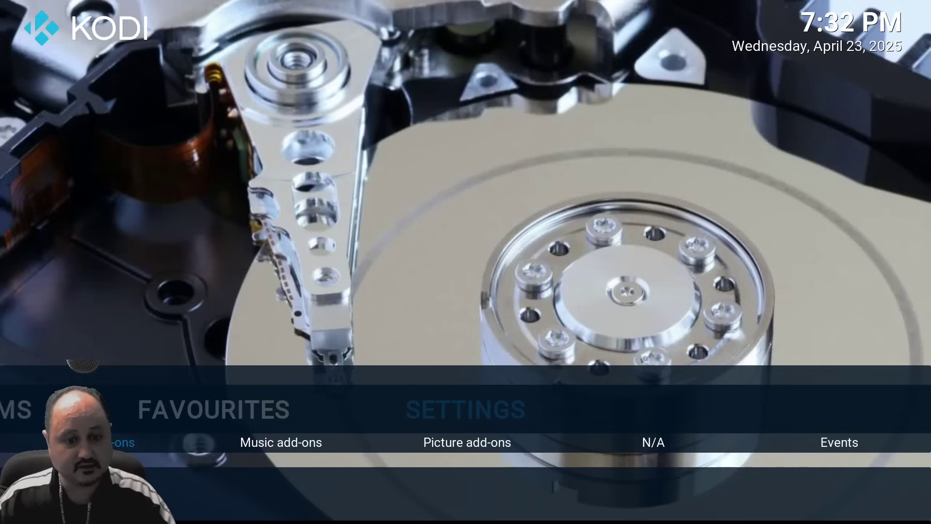
{"action": "key", "text": "Up"}
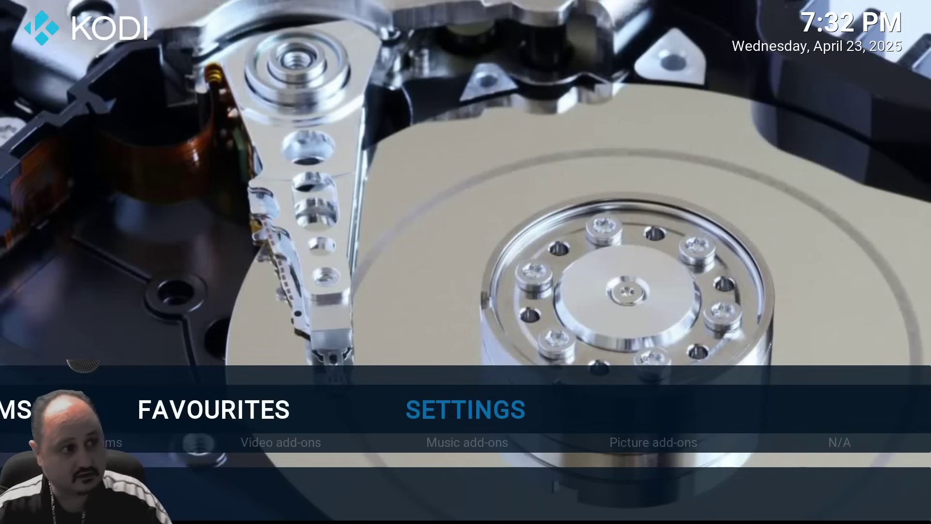
{"action": "key", "text": "Return"}
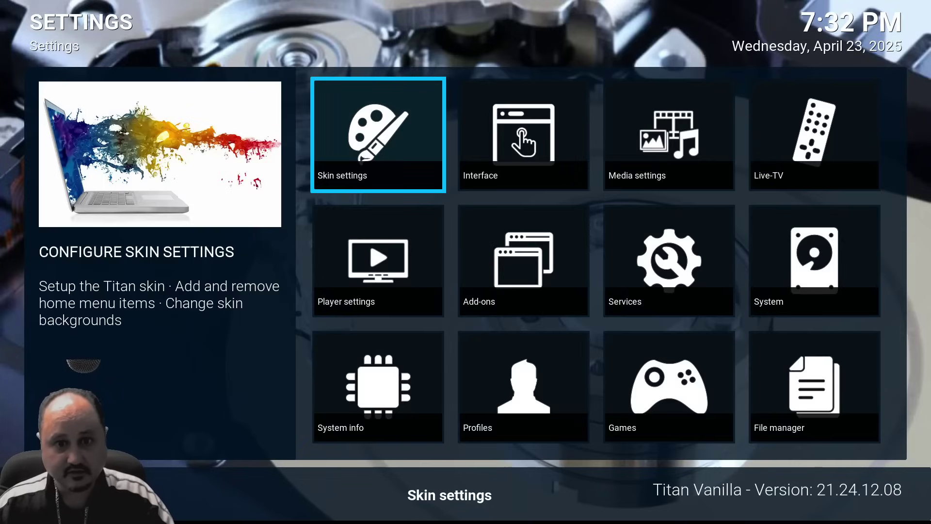
{"action": "key", "text": "Return"}
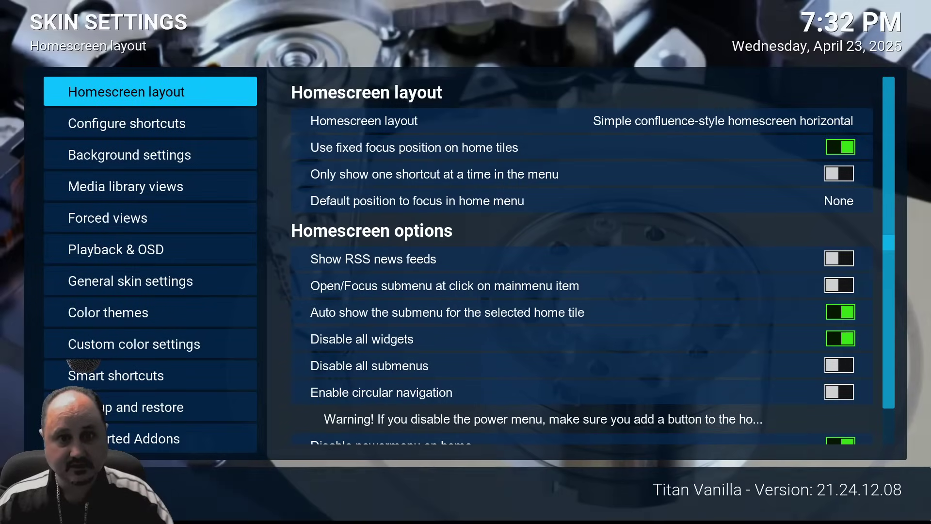
{"action": "key", "text": "Down"}
{"action": "key", "text": "Up"}
{"action": "key", "text": "Right"}
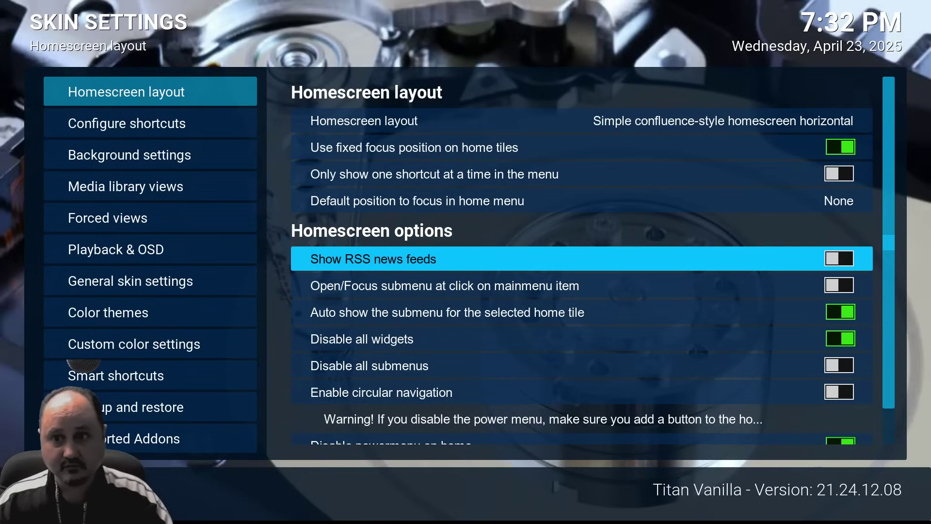
{"action": "key", "text": "Up"}
{"action": "key", "text": "Up"}
{"action": "key", "text": "Up"}
{"action": "key", "text": "Up"}
{"action": "key", "text": "Down"}
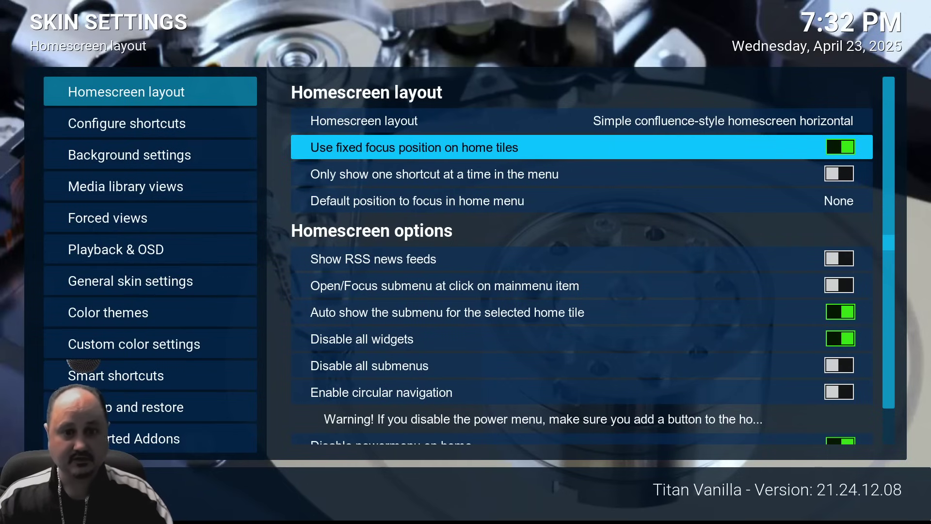
{"action": "key", "text": "Down"}
{"action": "key", "text": "Down"}
{"action": "key", "text": "Down"}
{"action": "key", "text": "Down"}
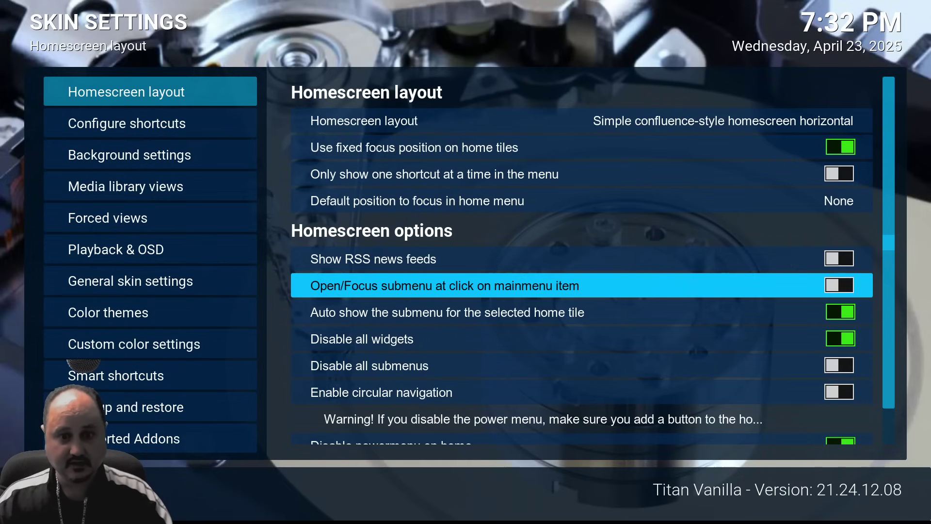
{"action": "key", "text": "Up"}
{"action": "key", "text": "Up"}
{"action": "key", "text": "Up"}
{"action": "key", "text": "Up"}
{"action": "key", "text": "Up"}
{"action": "key", "text": "Left"}
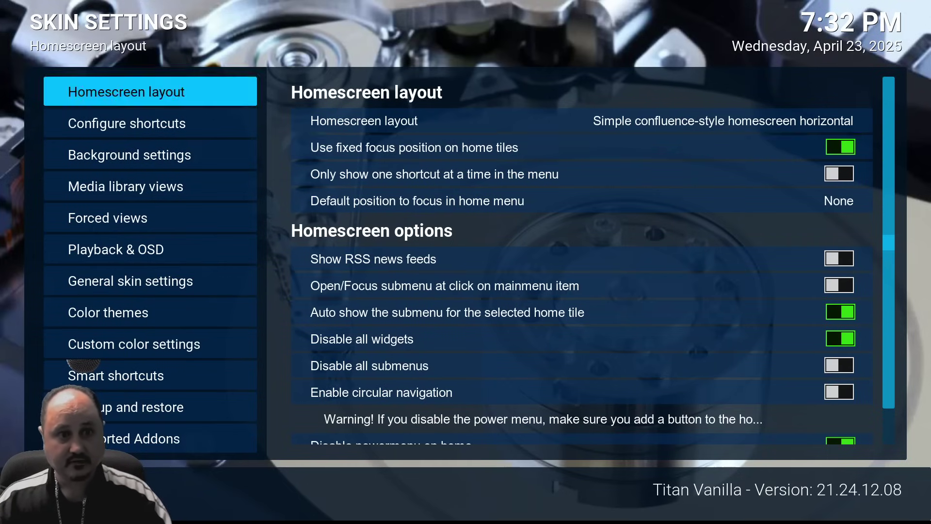
{"action": "key", "text": "Down"}
- Open Configure shortcuts > Edit menu shortcuts and browse the main menu items
{"action": "key", "text": "Right"}
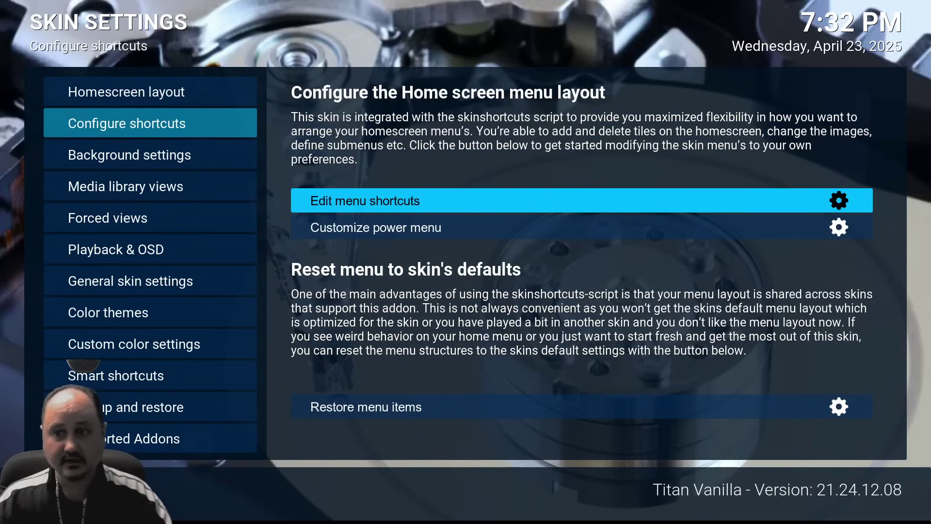
{"action": "key", "text": "Return"}
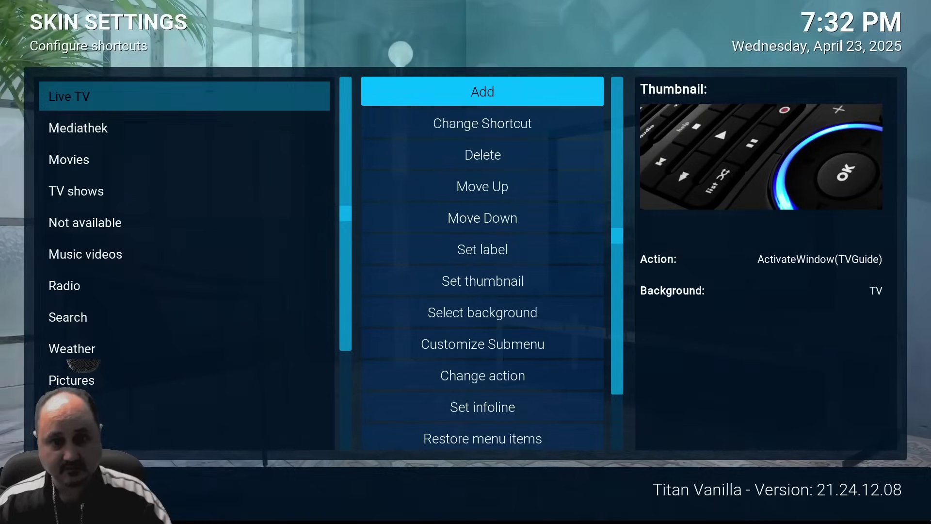
{"action": "key", "text": "Left"}
{"action": "key", "text": "Down"}
{"action": "key", "text": "Down"}
{"action": "key", "text": "Down"}
{"action": "key", "text": "Down"}
{"action": "key", "text": "Down"}
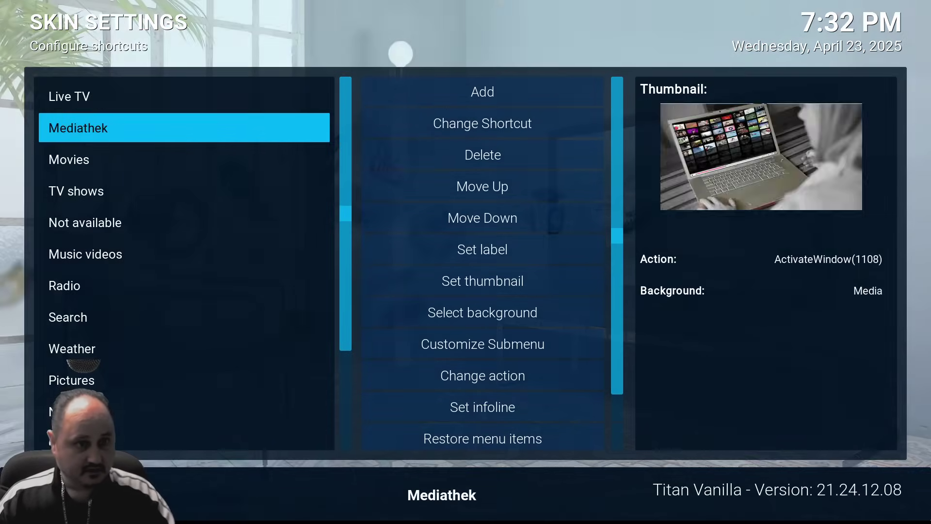
{"action": "key", "text": "Down"}
{"action": "key", "text": "Down"}
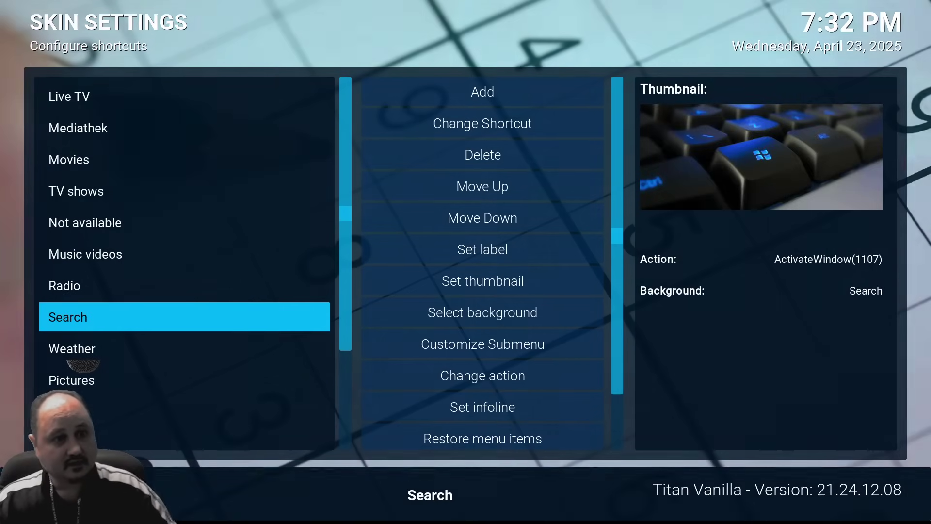
{"action": "key", "text": "Down"}
{"action": "key", "text": "Down"}
{"action": "key", "text": "Down"}
{"action": "key", "text": "Up"}
{"action": "key", "text": "Up"}
{"action": "key", "text": "Up"}
{"action": "key", "text": "Up"}
{"action": "key", "text": "Up"}
{"action": "key", "text": "Up"}
{"action": "key", "text": "Up"}
{"action": "key", "text": "Up"}
{"action": "key", "text": "Up"}
{"action": "key", "text": "Up"}
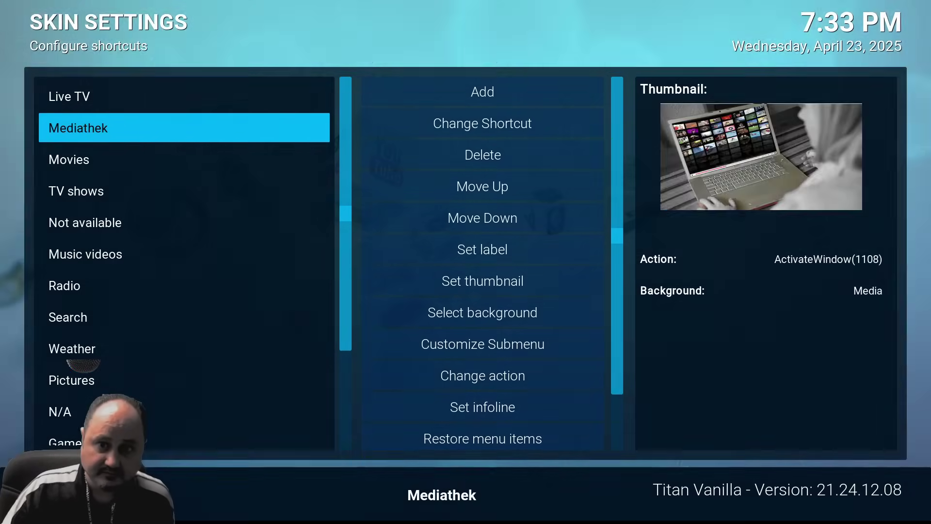
- Review Live TV's editing options and open its Customize Submenu editor
{"action": "key", "text": "Right"}
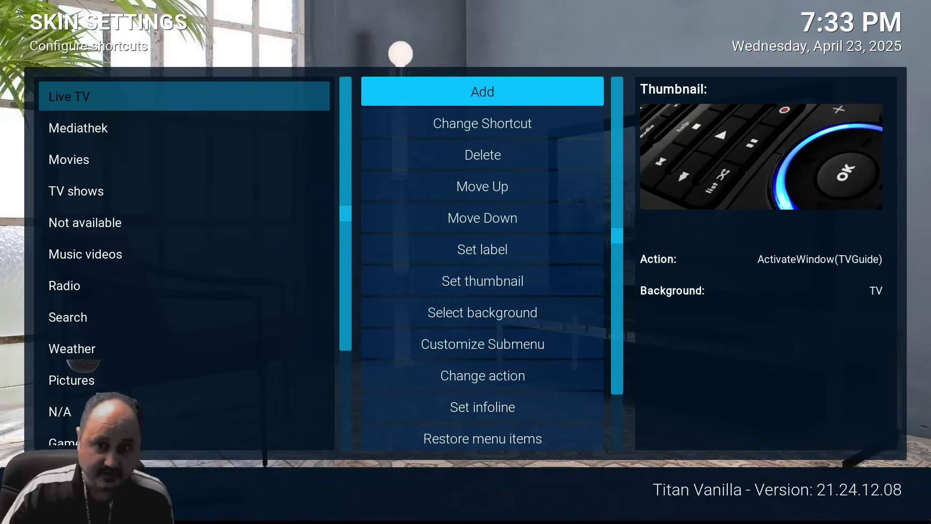
{"action": "key", "text": "Down"}
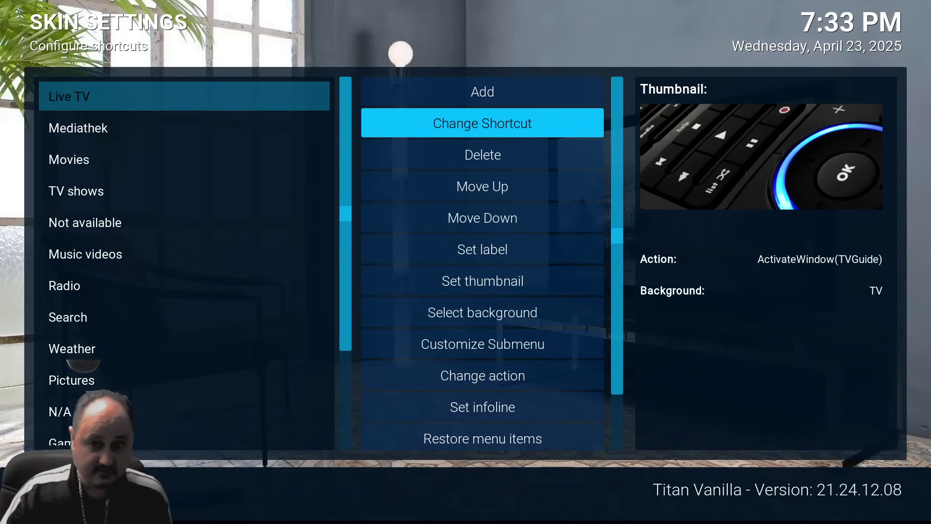
{"action": "key", "text": "Down"}
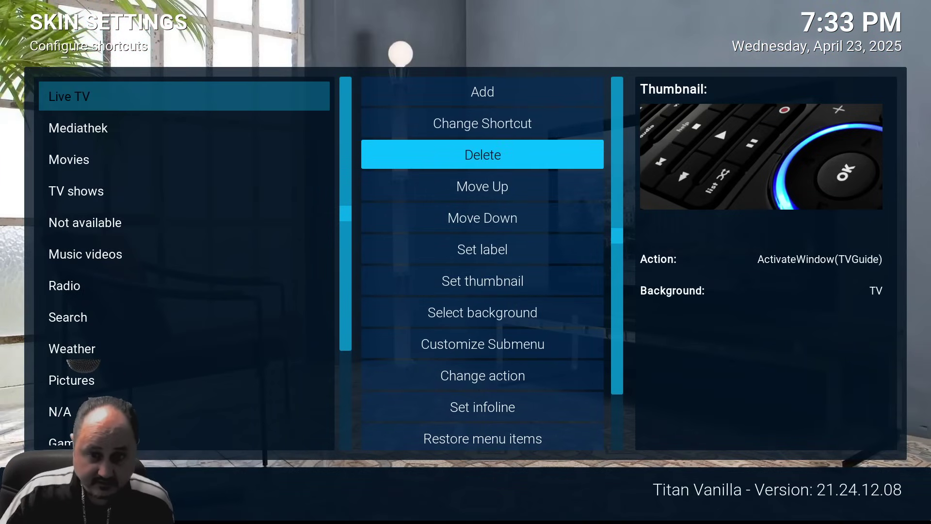
{"action": "key", "text": "Down"}
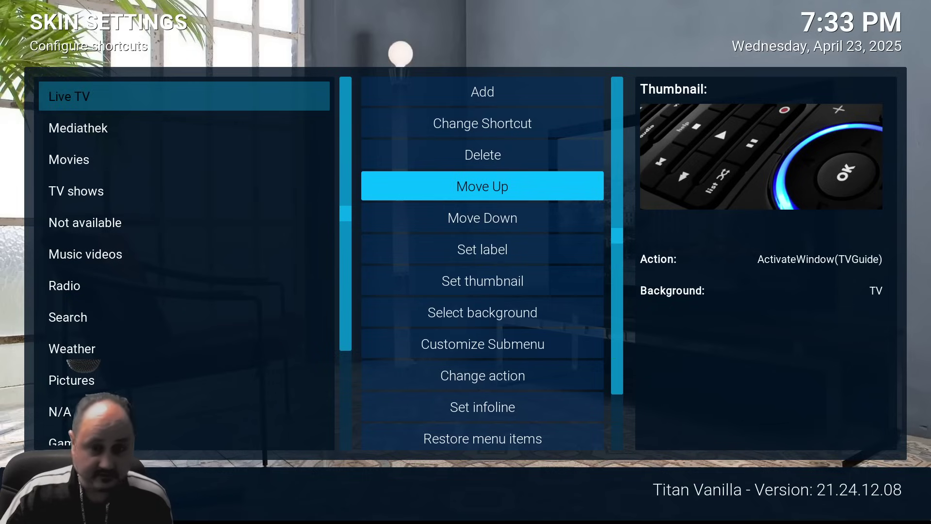
{"action": "key", "text": "Up"}
{"action": "key", "text": "Left"}
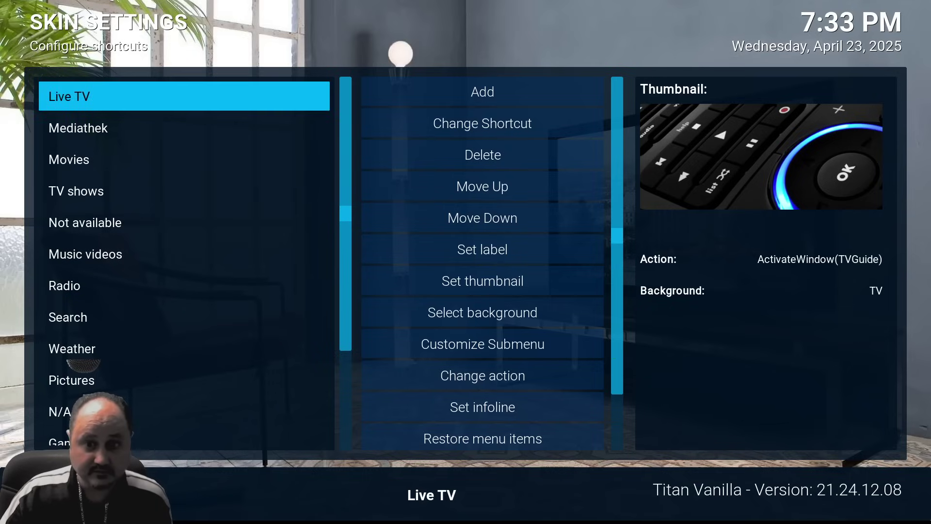
{"action": "key", "text": "Right"}
{"action": "key", "text": "Down"}
{"action": "key", "text": "Down"}
{"action": "key", "text": "Down"}
{"action": "key", "text": "Down"}
{"action": "key", "text": "Down"}
{"action": "key", "text": "Down"}
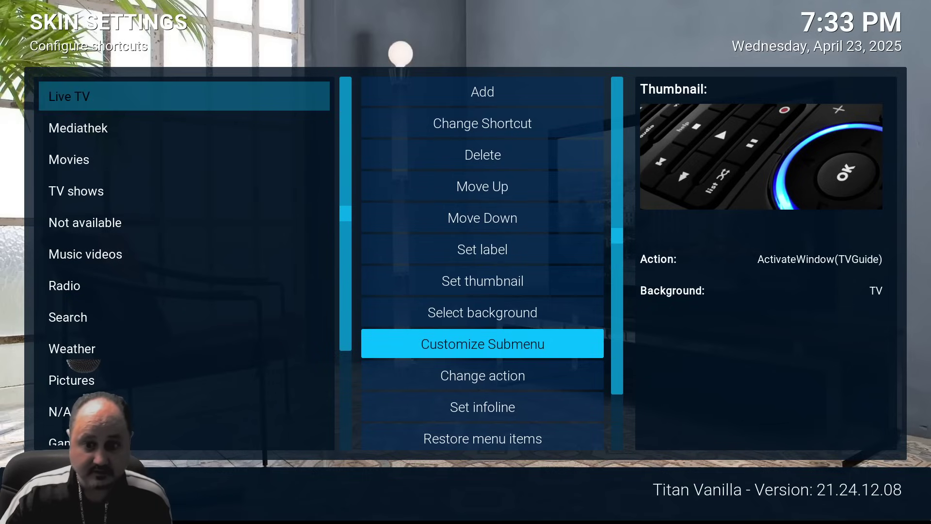
{"action": "key", "text": "Return"}
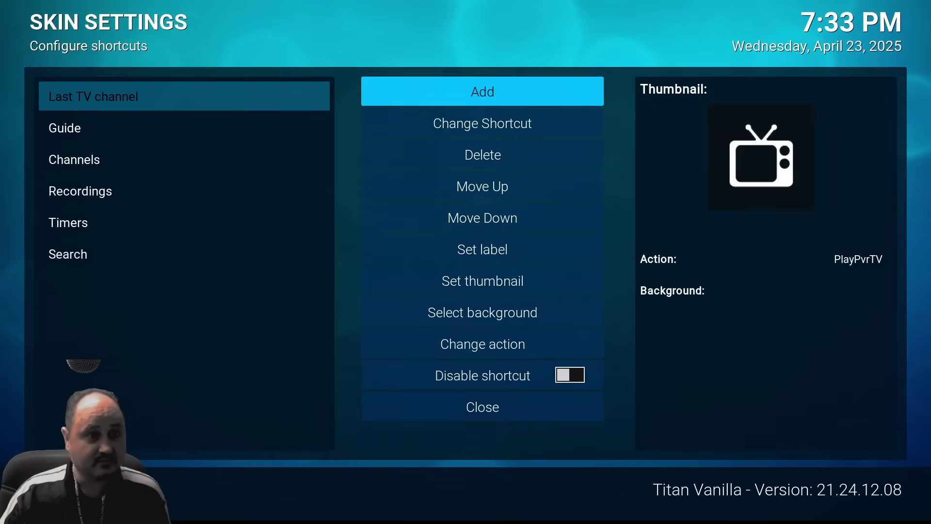
- Browse the Live TV submenu entries (Guide, Channels, Recordings, Timers), returning to Guide
{"action": "key", "text": "Left"}
{"action": "key", "text": "Down"}
{"action": "key", "text": "Down"}
{"action": "key", "text": "Down"}
{"action": "key", "text": "Down"}
{"action": "key", "text": "Down"}
{"action": "key", "text": "Up"}
{"action": "key", "text": "Up"}
{"action": "key", "text": "Up"}
{"action": "key", "text": "Up"}
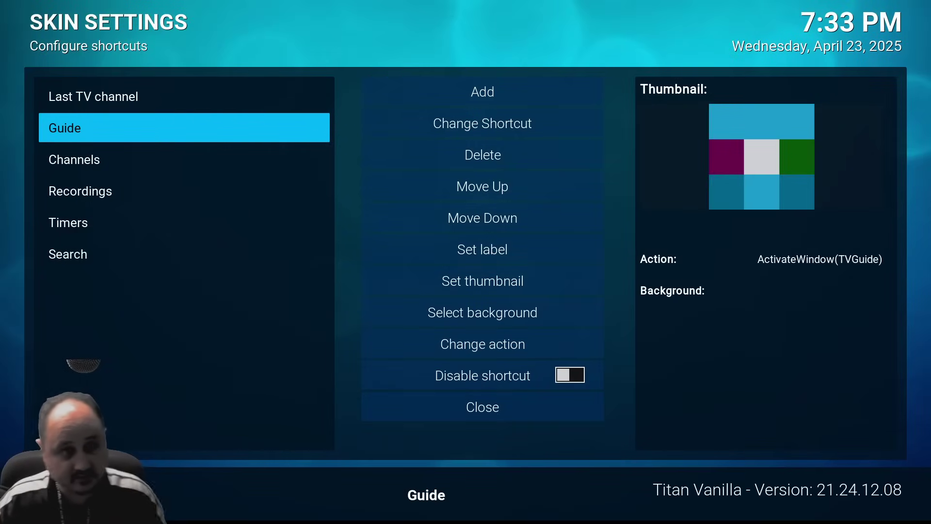
- Look over the Guide entry's editing options, then exit the submenu editor to the main-menu list
{"action": "key", "text": "Right"}
{"action": "key", "text": "Down"}
{"action": "key", "text": "Down"}
{"action": "key", "text": "Down"}
{"action": "key", "text": "Down"}
{"action": "key", "text": "Down"}
{"action": "key", "text": "Down"}
{"action": "key", "text": "Down"}
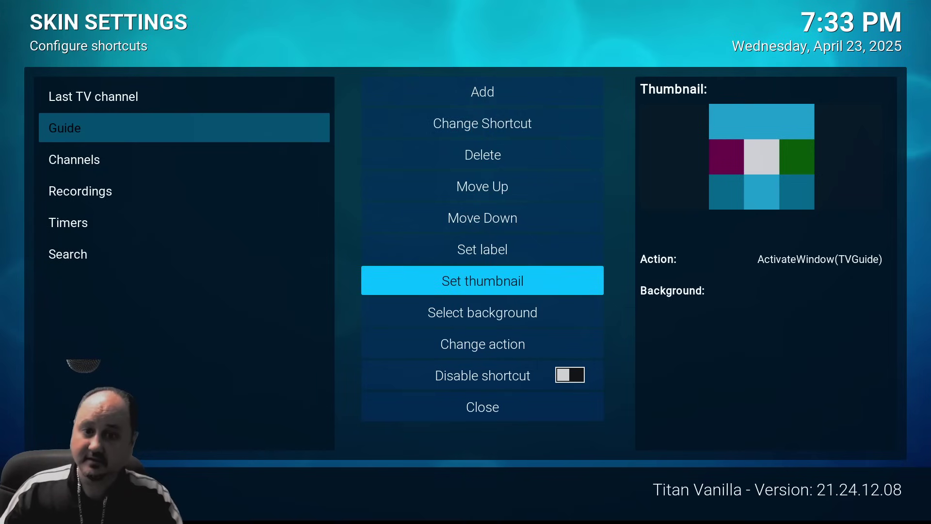
{"action": "key", "text": "Up"}
{"action": "key", "text": "Up"}
{"action": "key", "text": "Down"}
{"action": "key", "text": "Down"}
{"action": "key", "text": "Down"}
{"action": "key", "text": "Down"}
{"action": "key", "text": "Down"}
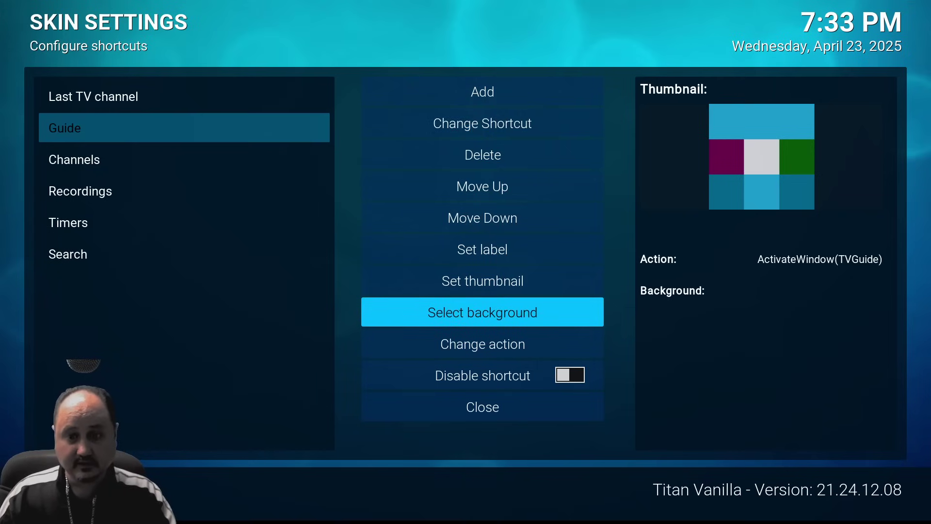
{"action": "key", "text": "Up"}
{"action": "key", "text": "Up"}
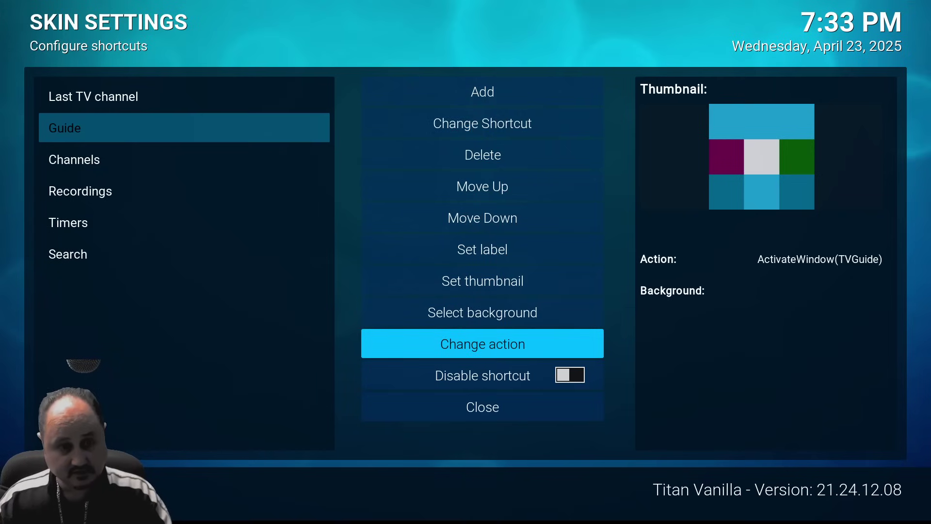
{"action": "key", "text": "Escape"}
{"action": "key", "text": "Left"}
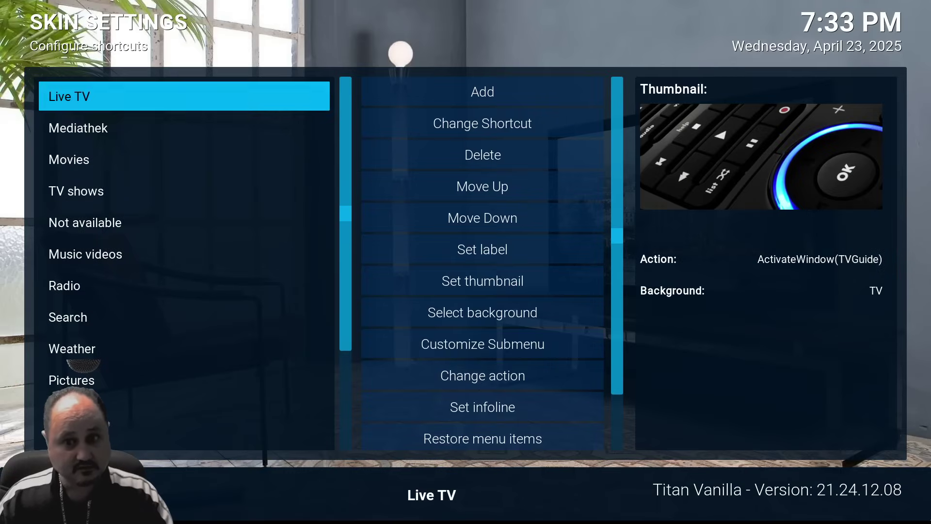
{"action": "key", "text": "Down"}
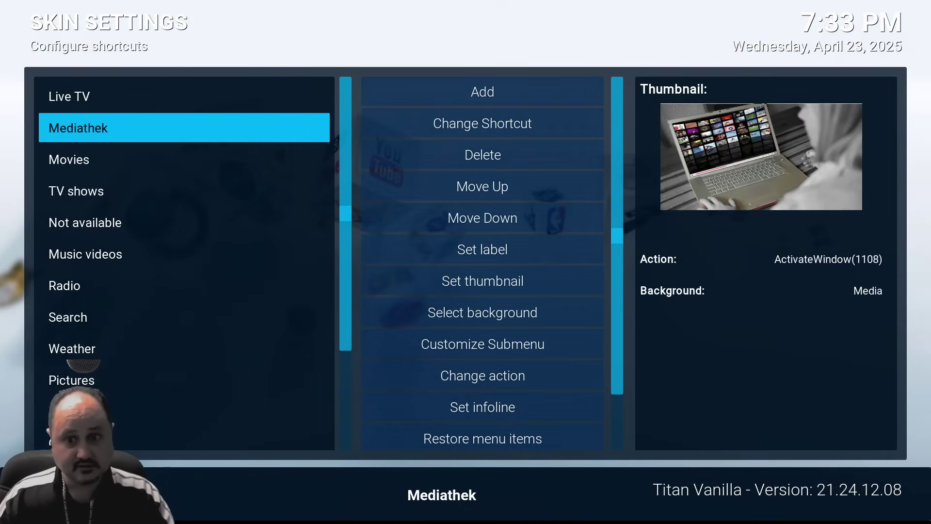
{"action": "key", "text": "Down"}
{"action": "key", "text": "Up"}
{"action": "key", "text": "Down"}
{"action": "key", "text": "Down"}
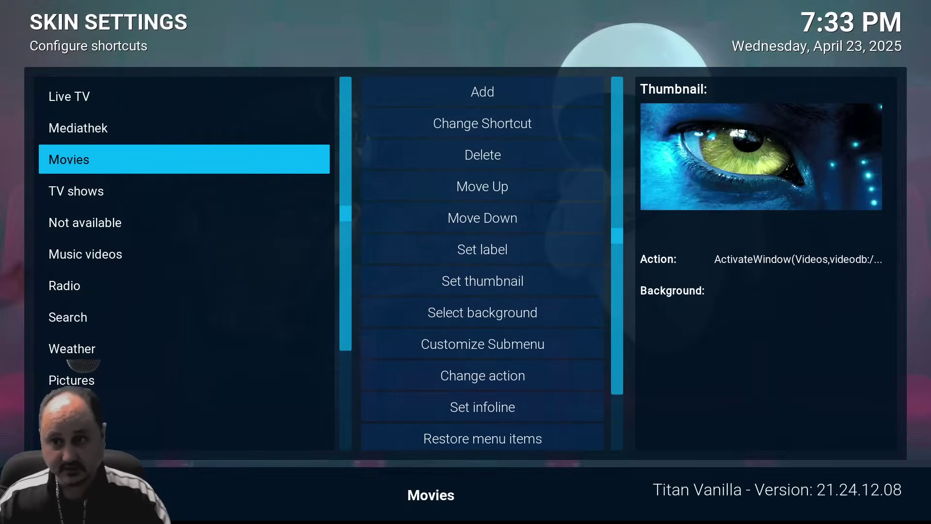